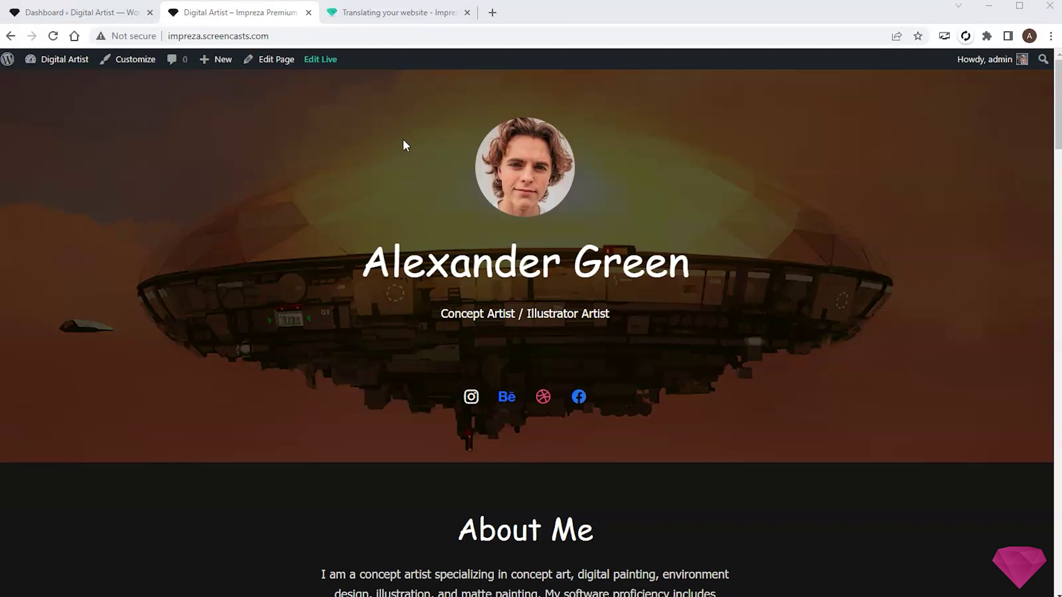
- Switch to Impreza's 'Translating your website' documentation page
scroll(729, 182, down, 10)
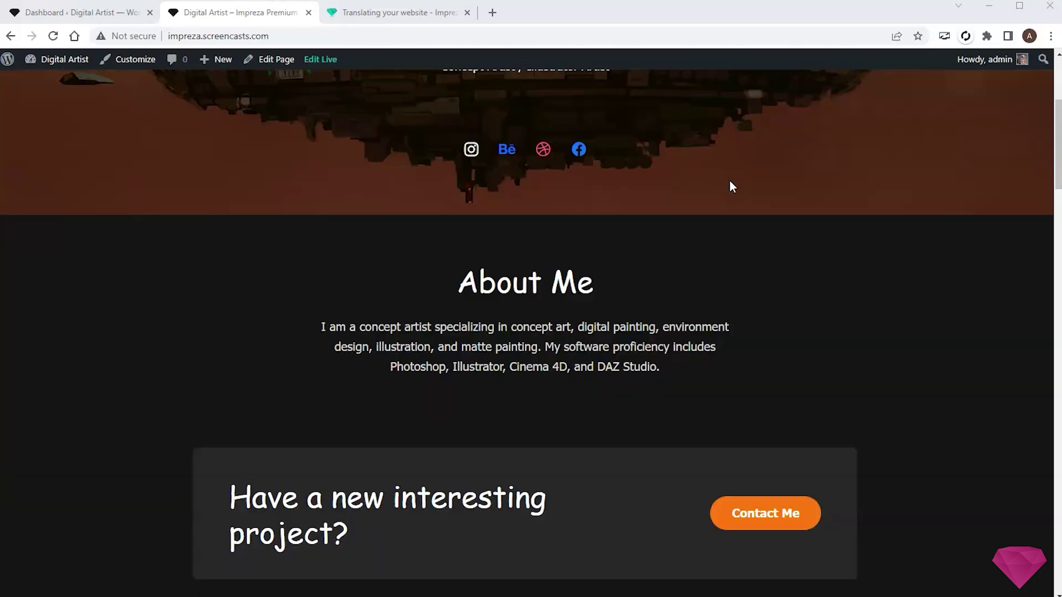
scroll(724, 190, down, 5)
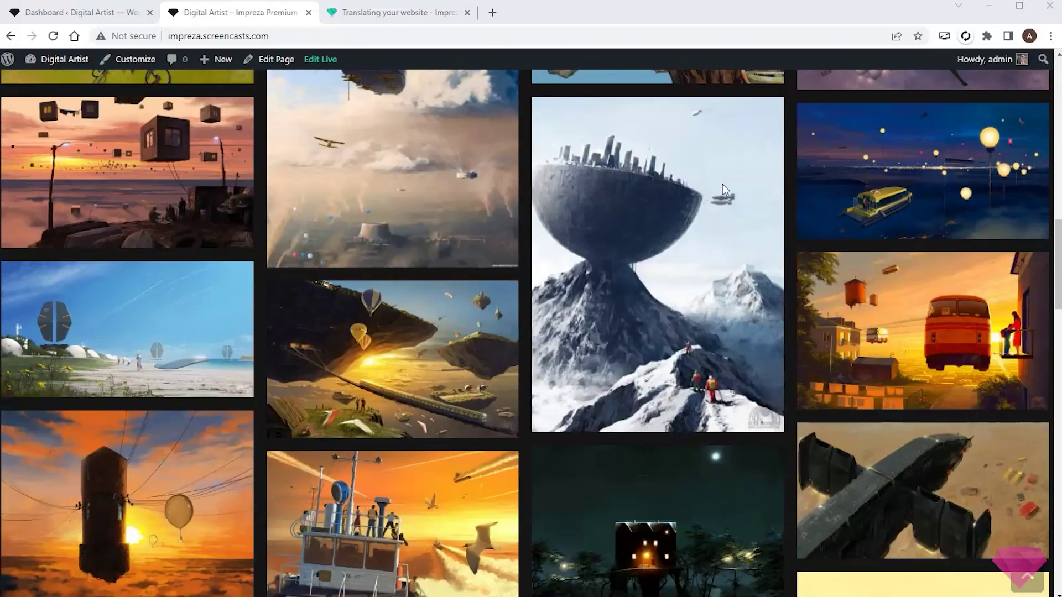
scroll(722, 184, up, 15)
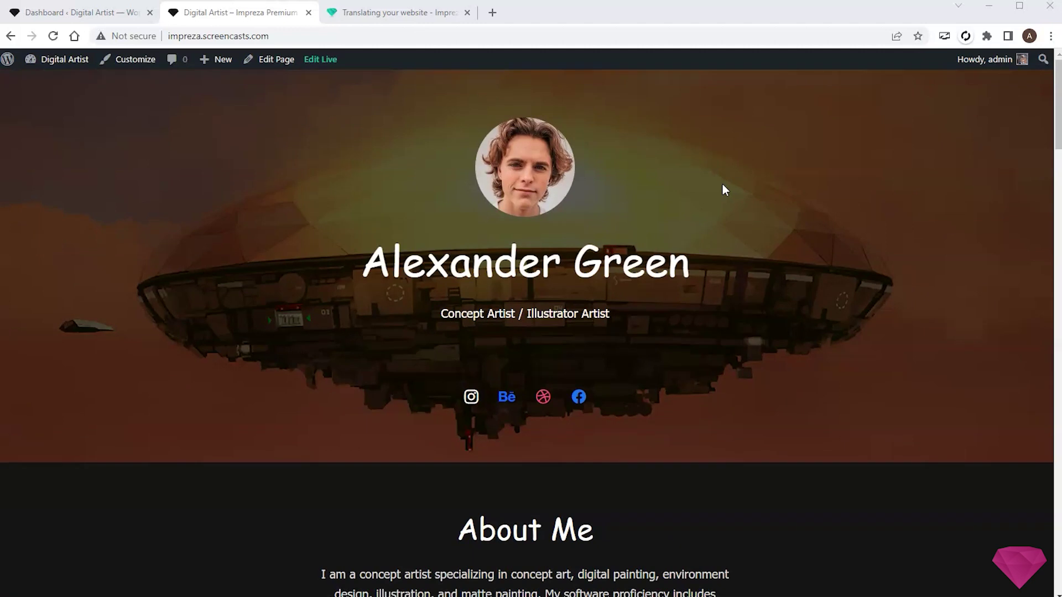
click(407, 15)
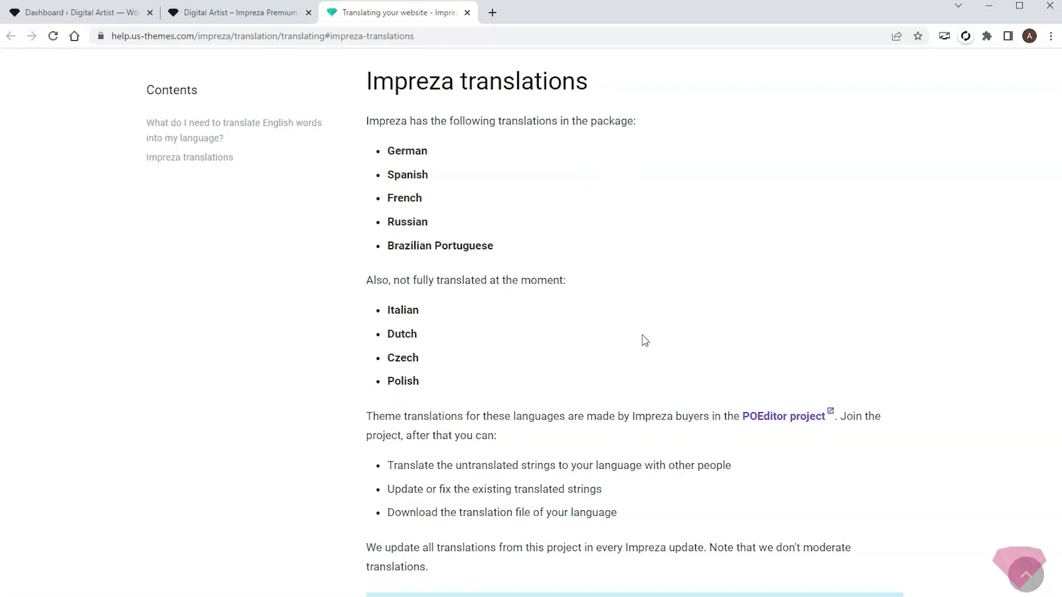
- Open the POEditor translation project and look over its join page
click(770, 420)
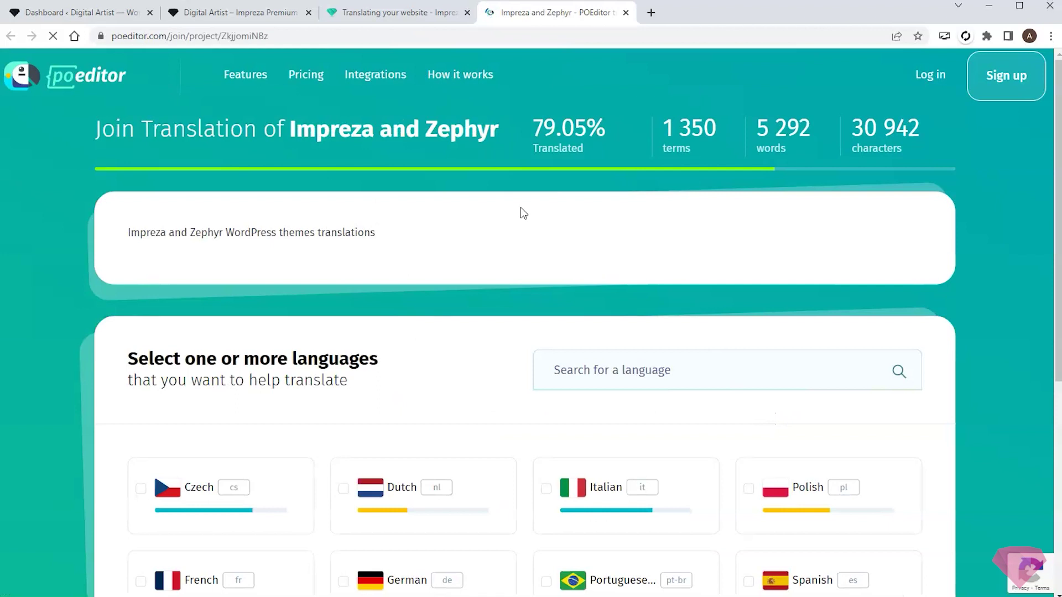
scroll(499, 185, down, 1)
scroll(502, 188, down, 6)
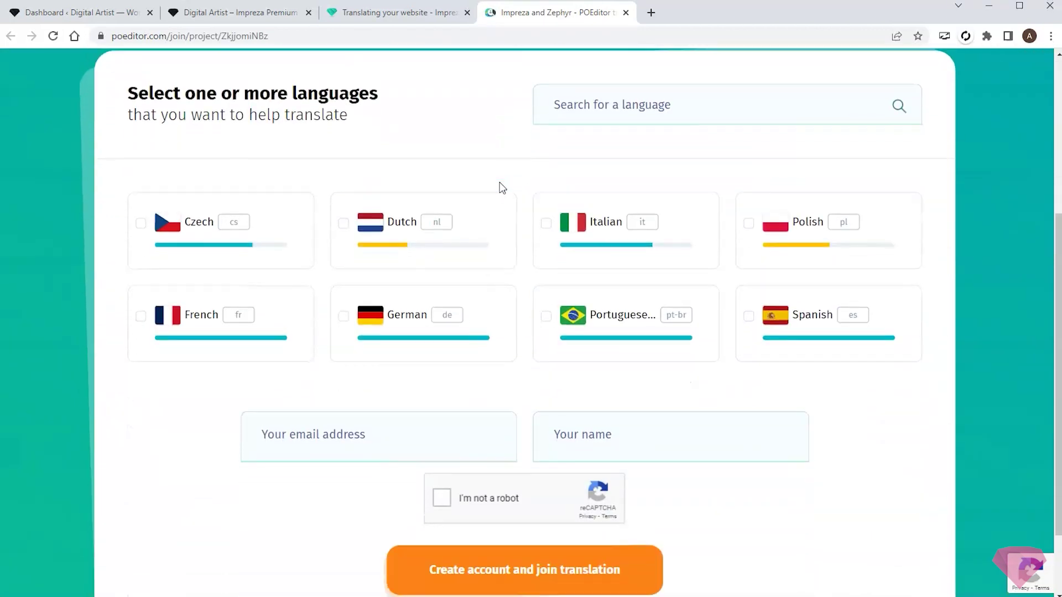
scroll(500, 184, up, 6)
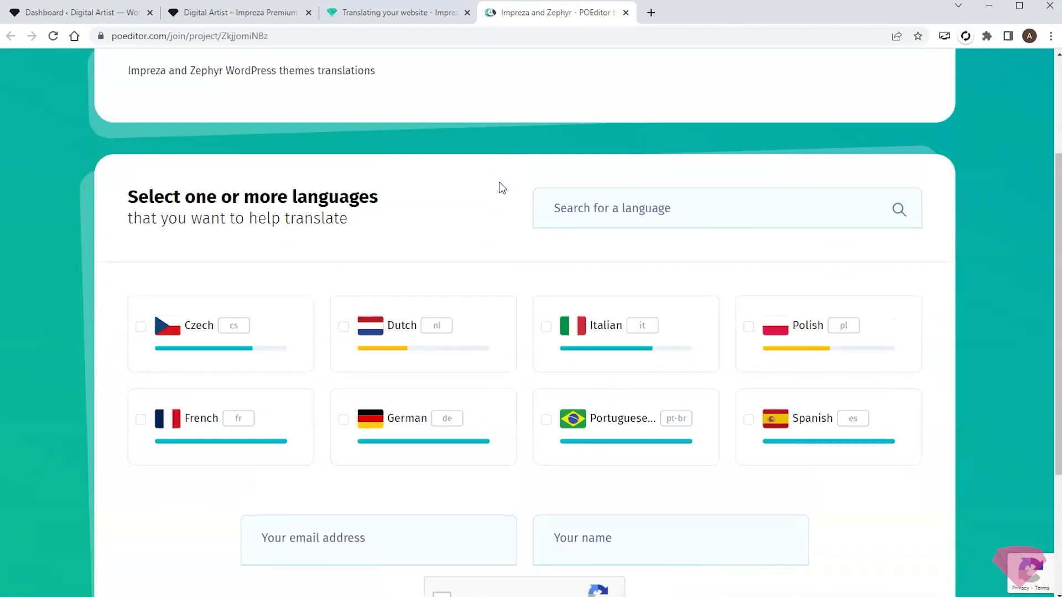
scroll(502, 188, down, 3)
scroll(501, 188, up, 3)
- Back on the help page, highlight Spanish in the bundled translations list
click(387, 12)
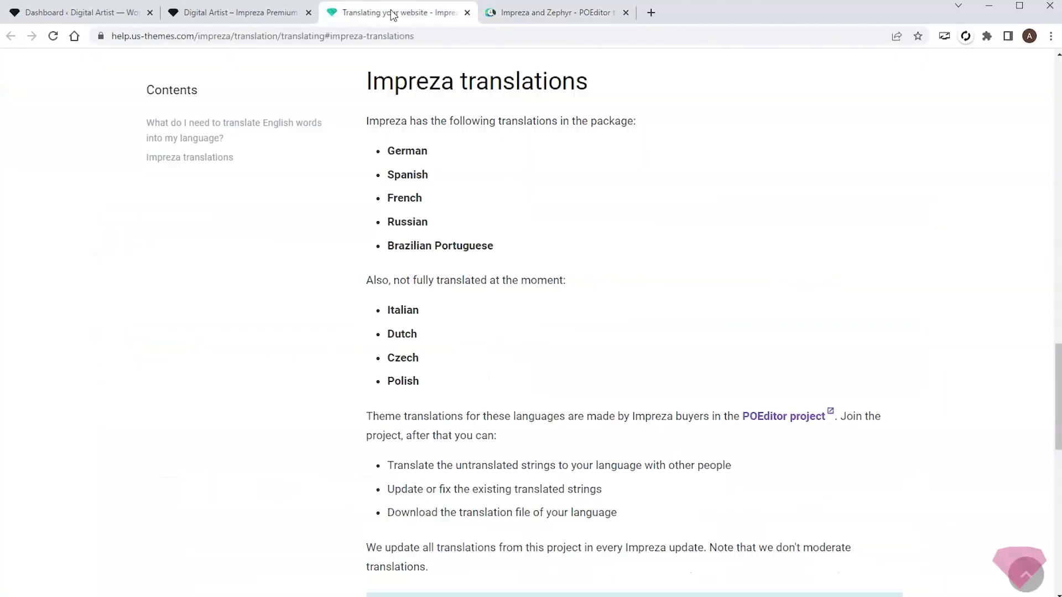
double_click(408, 175)
click(481, 176)
- Set Site Language to Español under Settings > General and save the change
click(238, 13)
click(90, 14)
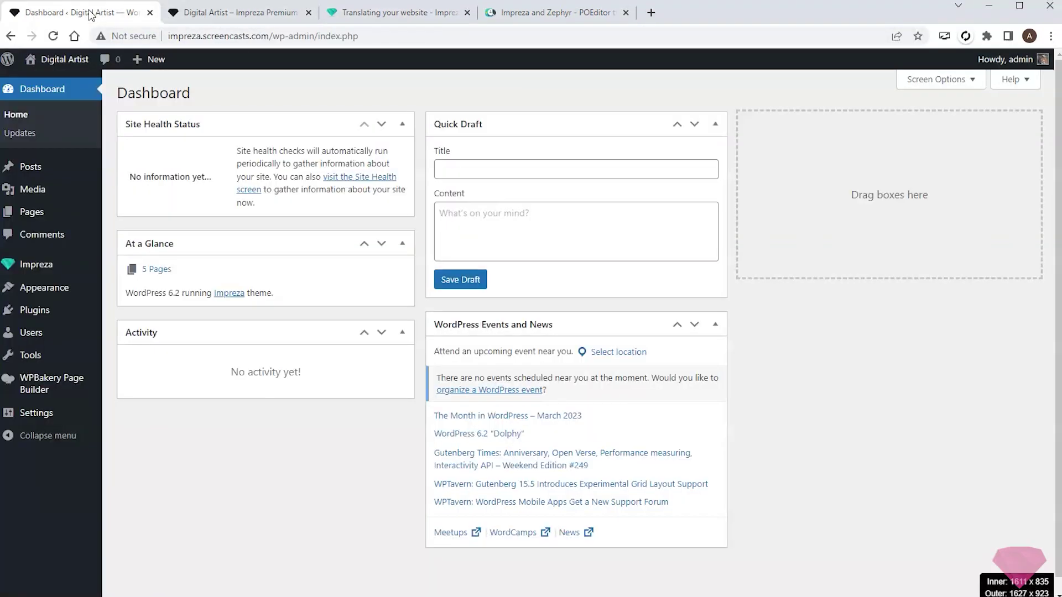
mouse_move(84, 416)
click(122, 420)
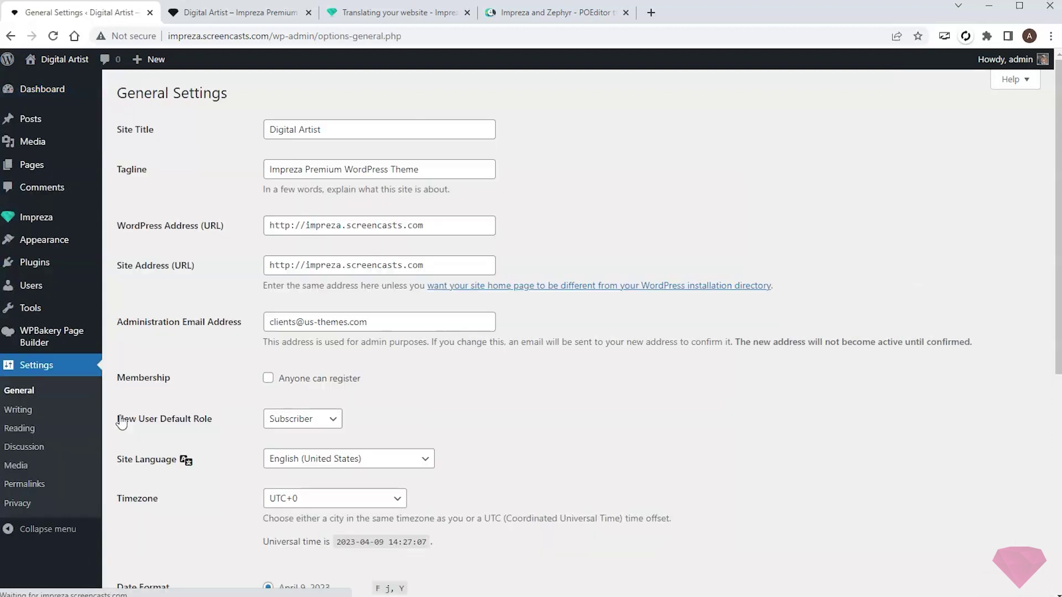
click(343, 458)
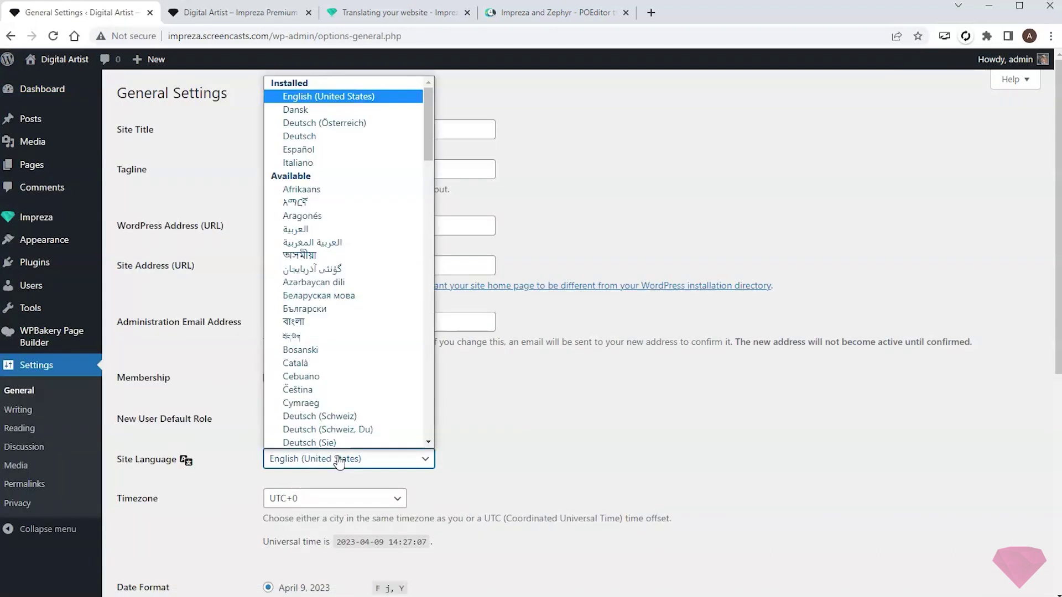
click(315, 153)
scroll(241, 300, down, 7)
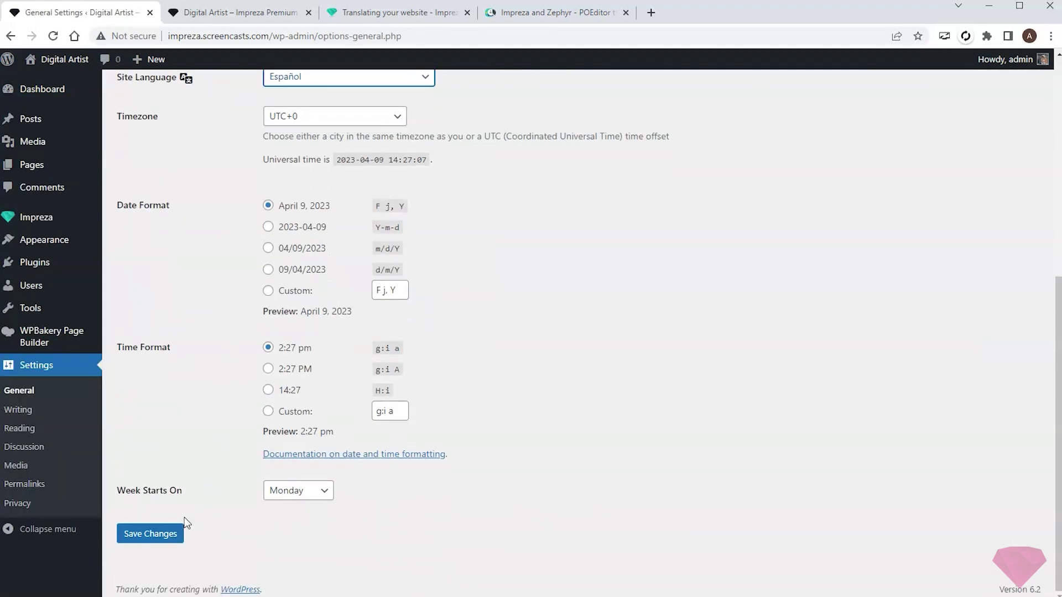
click(142, 533)
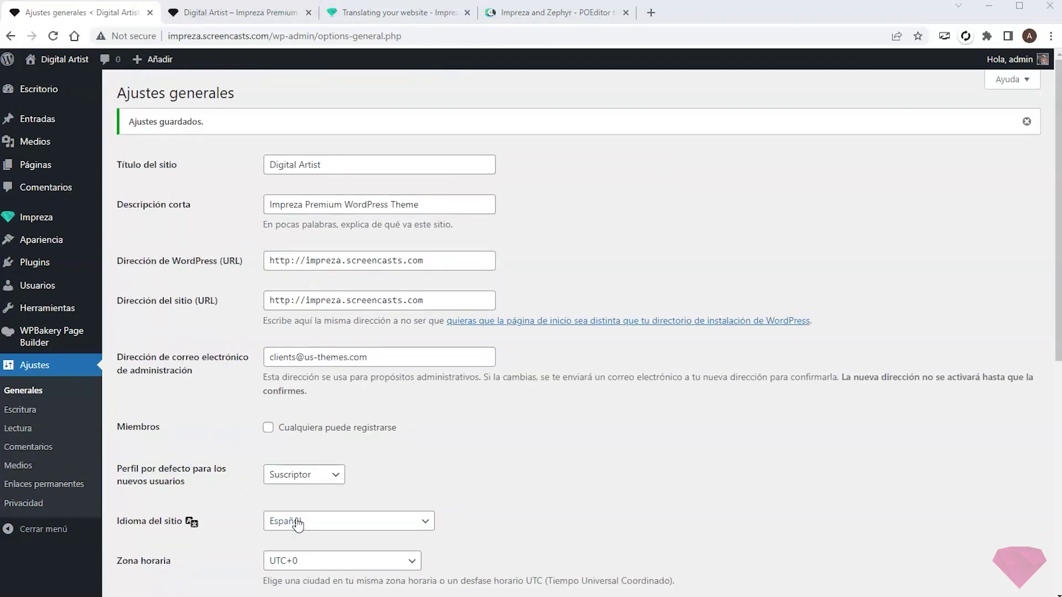
click(48, 219)
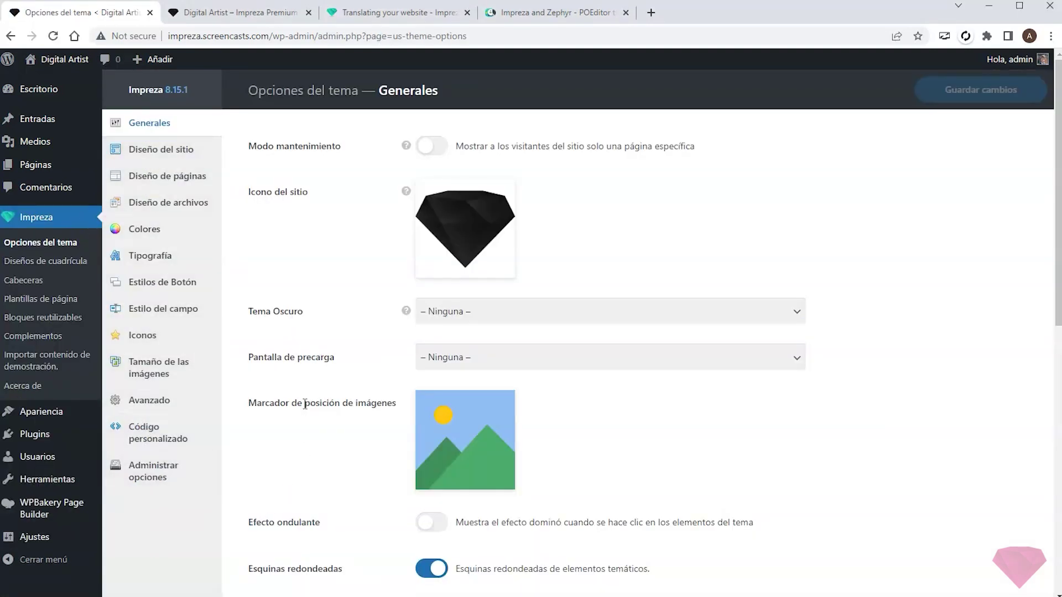
- View the Portfolio page with its Todo filter, then open 'Editar en vivo' in a new tab
click(213, 16)
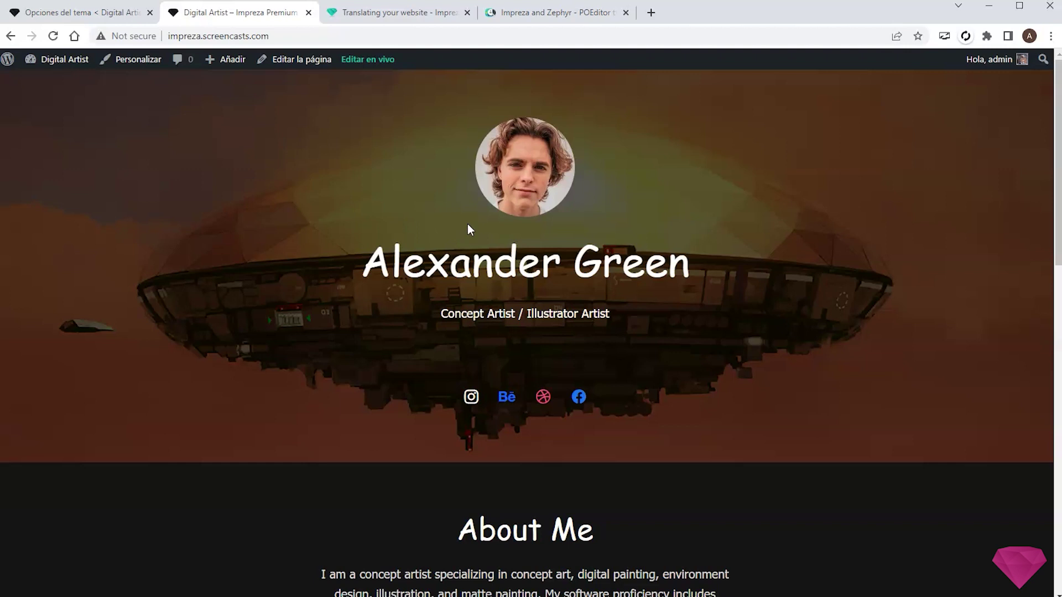
scroll(468, 224, down, 10)
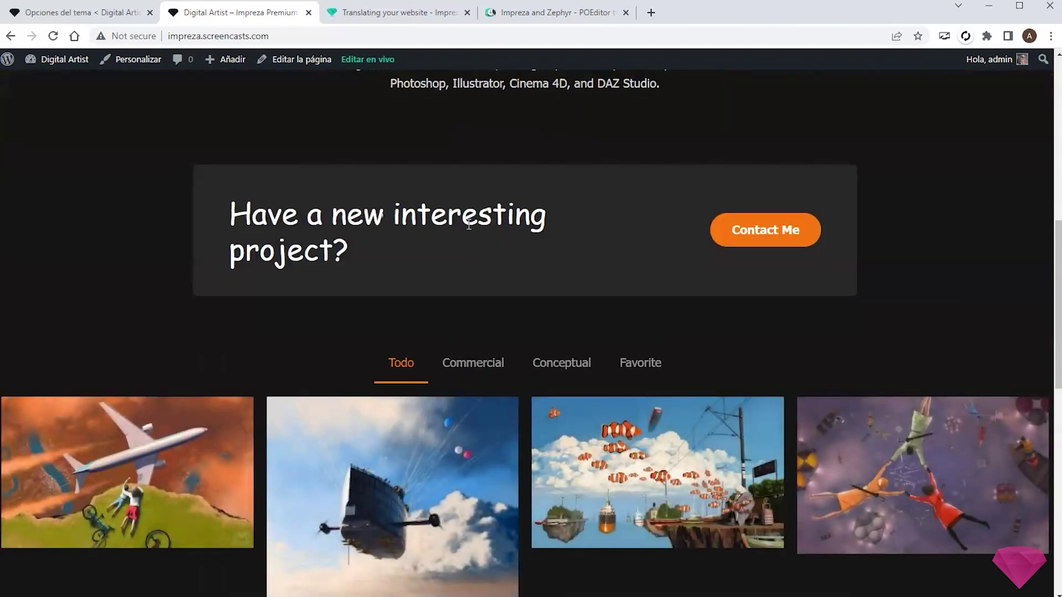
scroll(468, 224, up, 10)
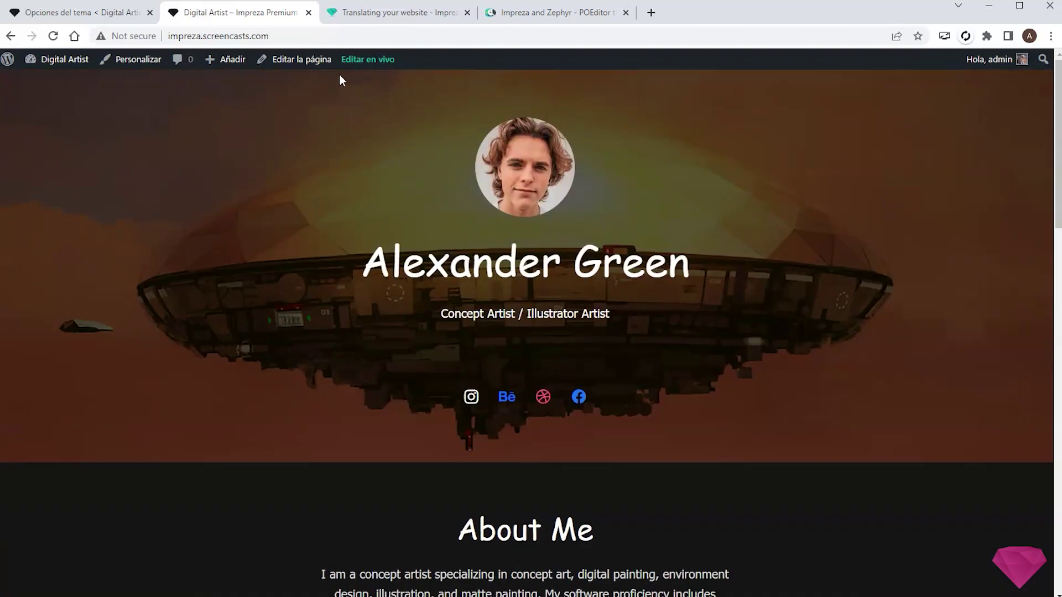
right_click(355, 62)
click(378, 68)
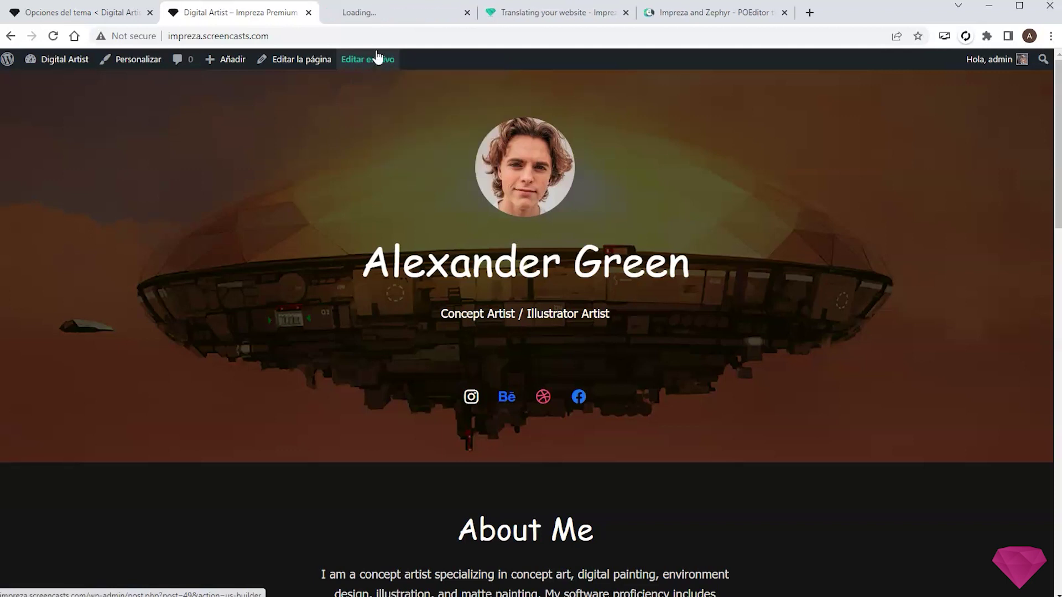
- Change the hero subtitle to 'Artista conceptual / Artista ilustradora'
click(365, 15)
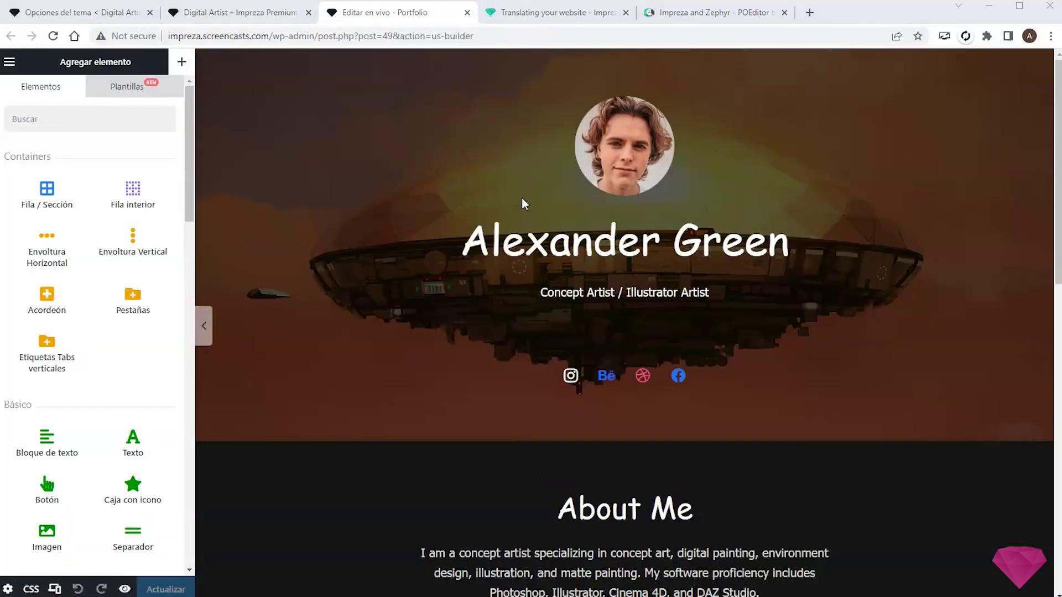
click(594, 260)
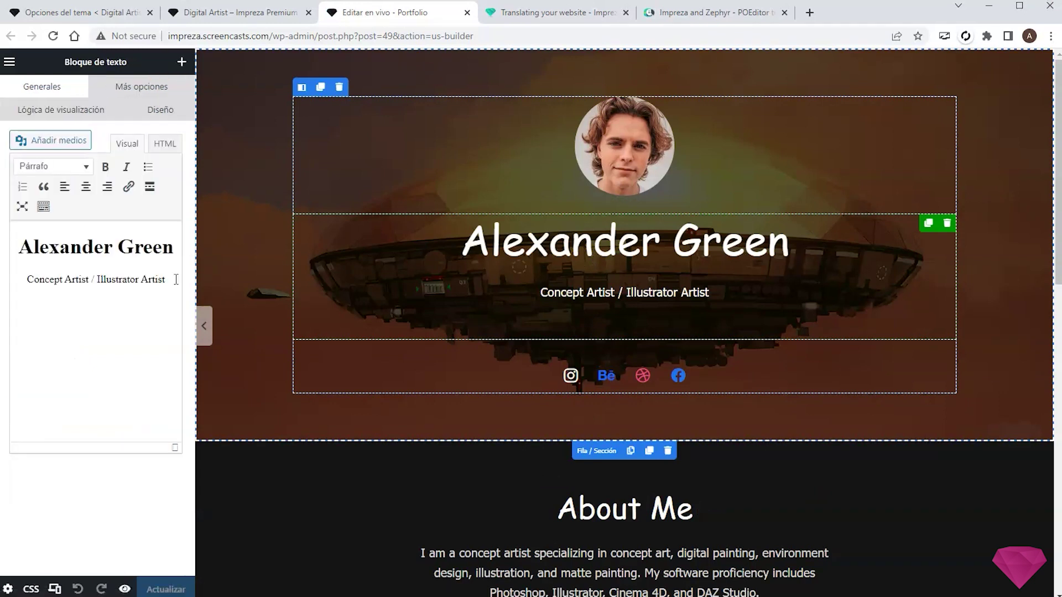
click(176, 280)
click(171, 316)
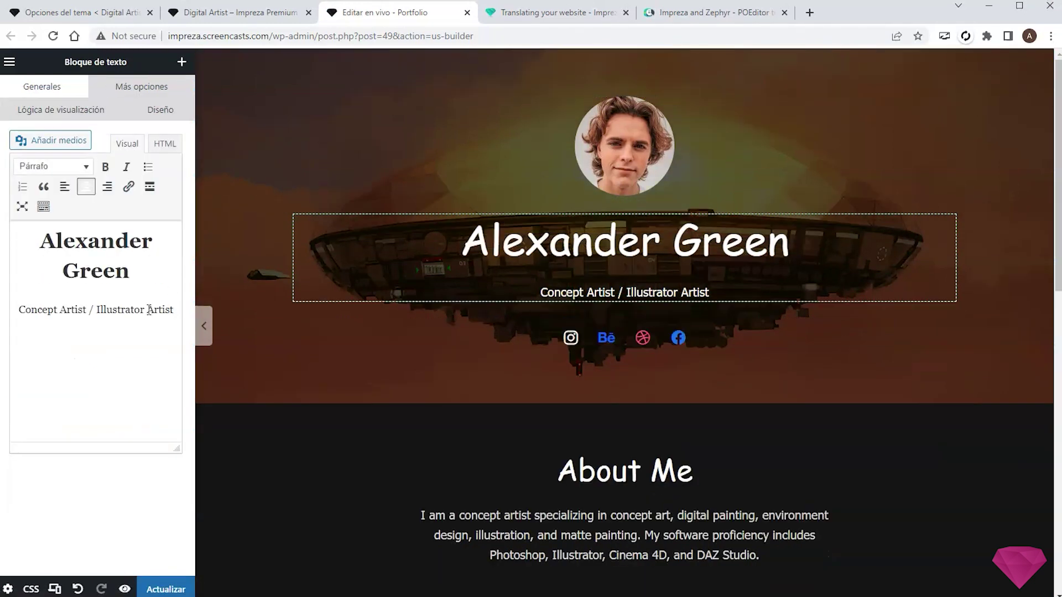
drag(26, 314, 174, 312)
text(Artista conceptual / Artista ilustradora)
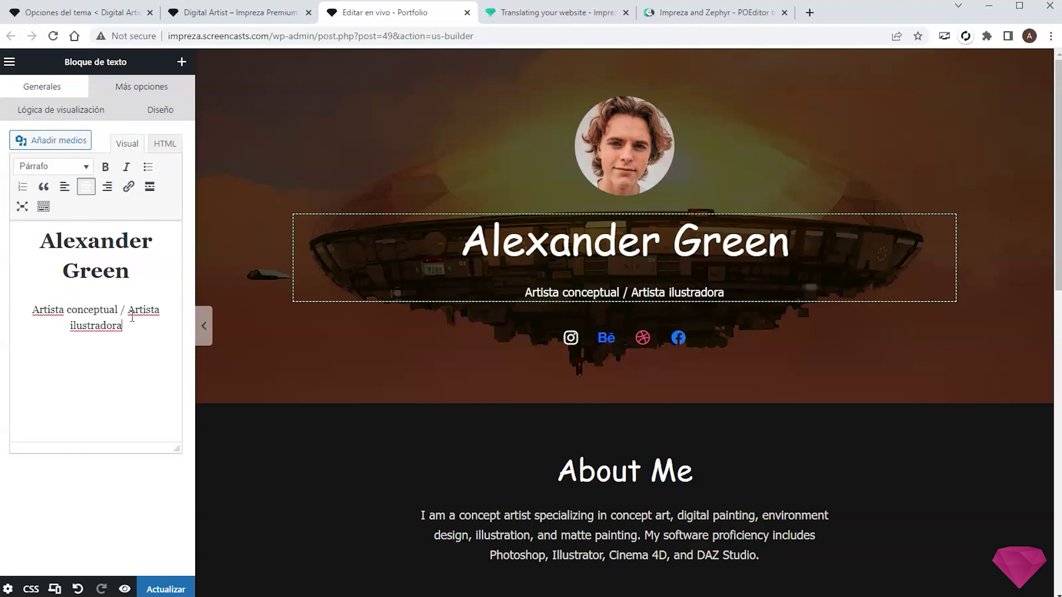
- Retitle the About Me heading to 'Sobre Mí' and paste the Spanish paragraph
scroll(609, 257, down, 3)
scroll(609, 256, down, 1)
click(609, 256)
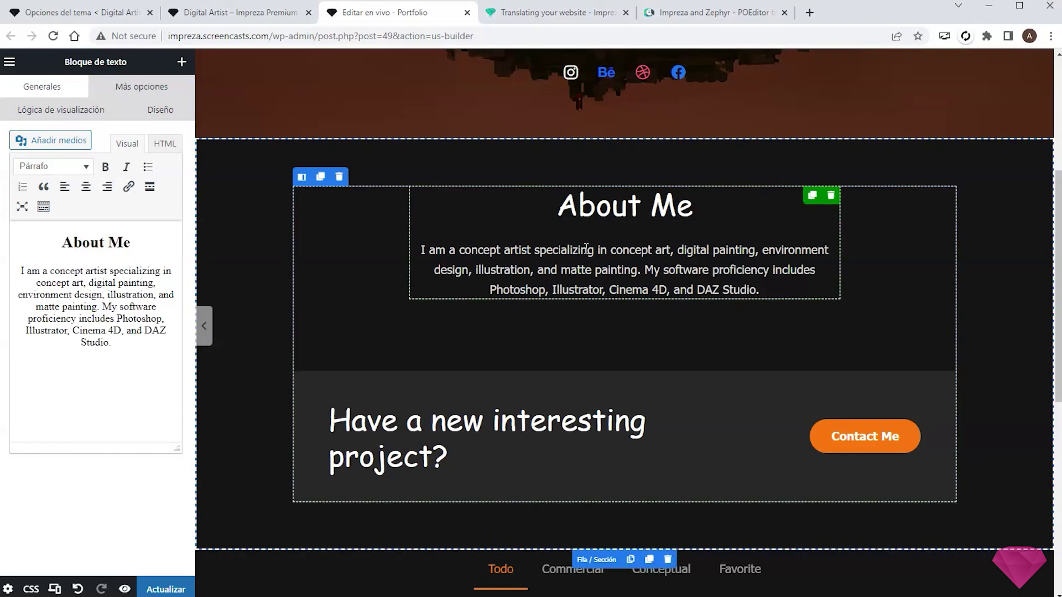
double_click(122, 238)
drag(103, 238, 57, 238)
text(Sobre Mí)
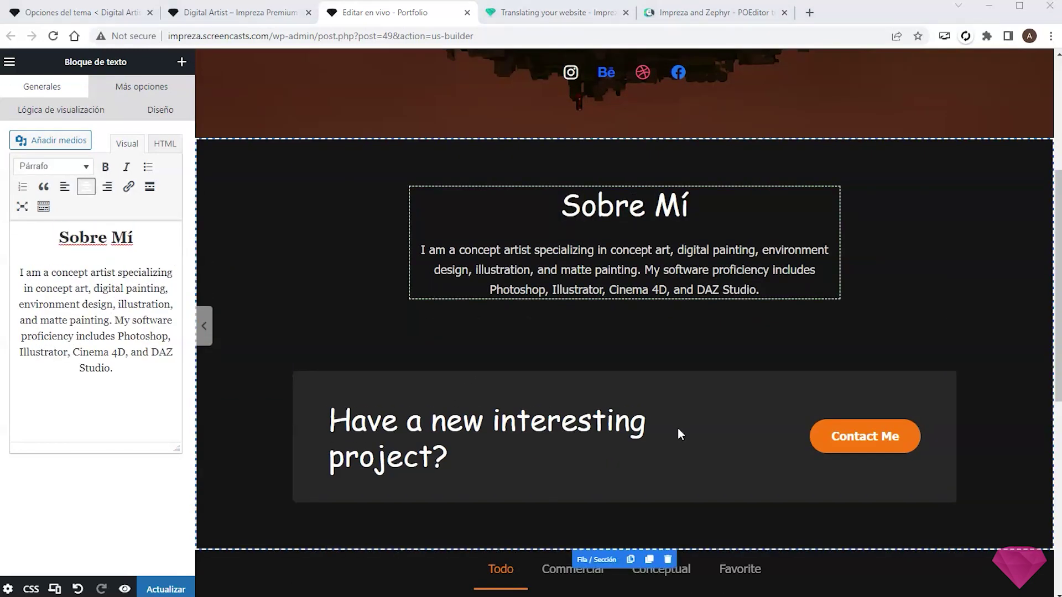
drag(132, 369, 19, 270)
text(Soy un artista conceptual especializado en arte conceptual, pintura digital, diseño de entornos, ilustración y pintura mate. Mi dominio del software incluye Photoshop, Illustrator, Cinema 4D y DAZ Studio.)
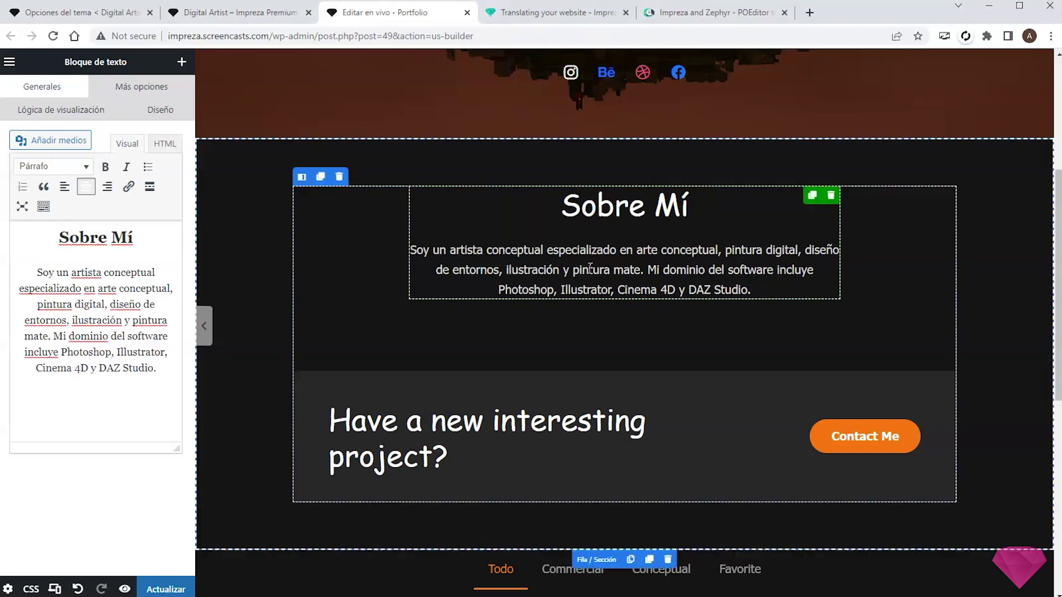
- Set the action box title to '¿Tienes un nuevo proyecto interesante?', button to Contáctame, and save
scroll(435, 284, down, 2)
click(412, 257)
triple_click(102, 135)
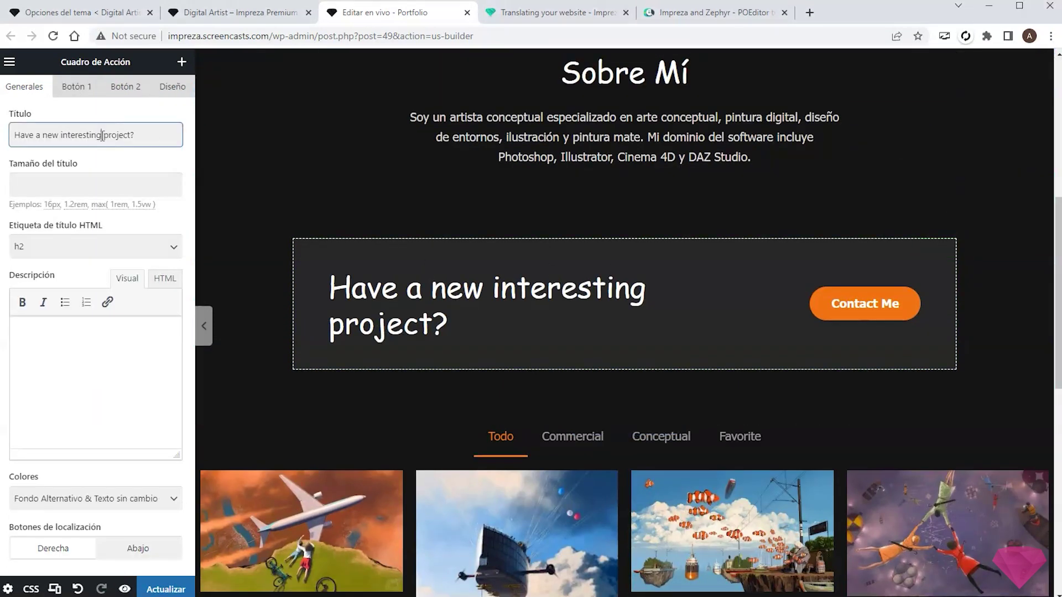
text(¿Tienes un nuevo proyecto interesante?)
click(75, 87)
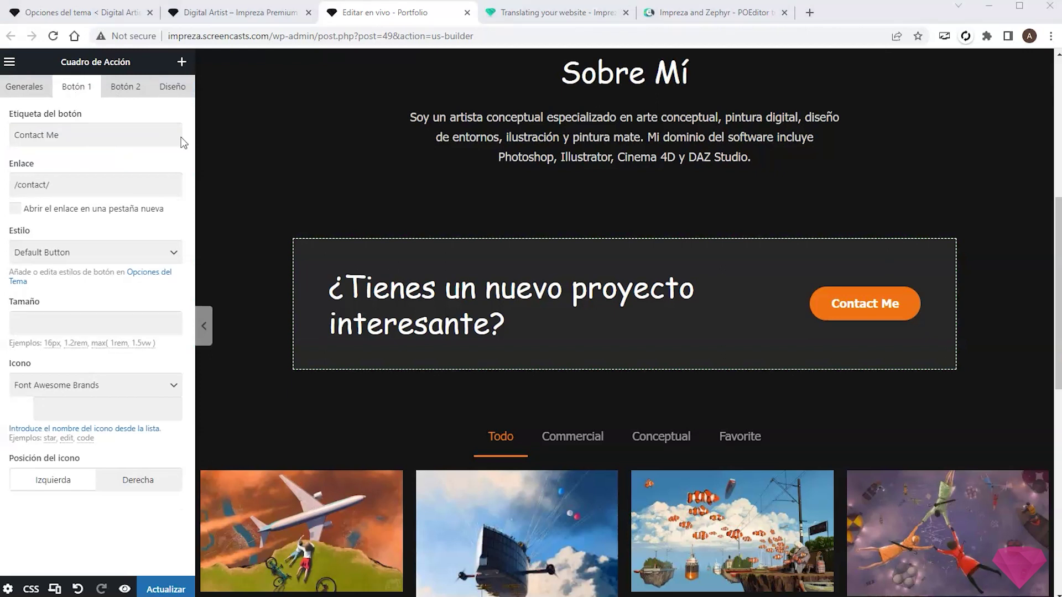
triple_click(91, 125)
text(Contáctame)
click(165, 590)
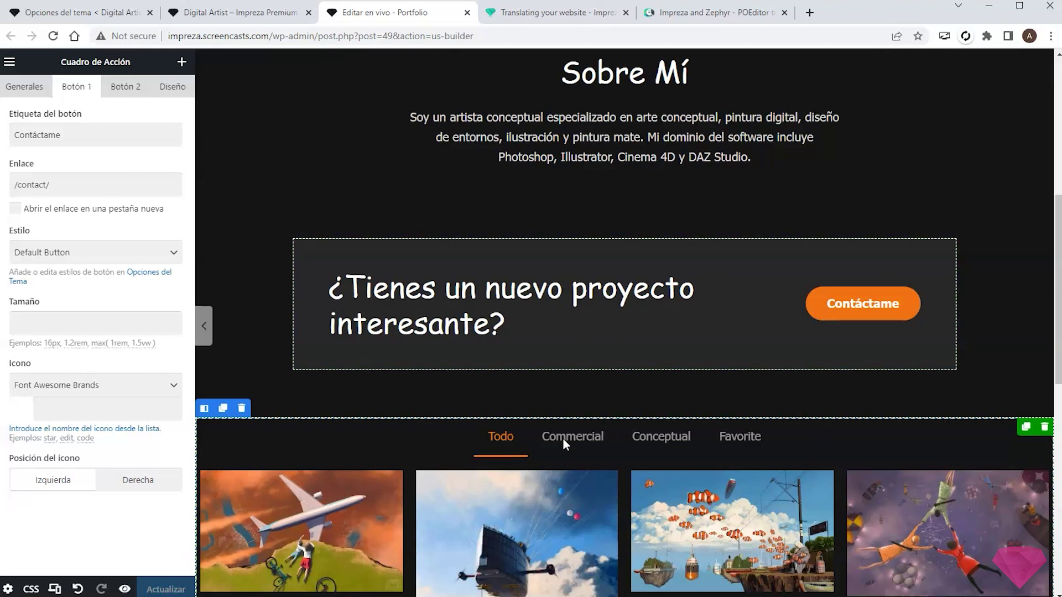
- Quick-edit the Commercial media category and rename it to Comercial
click(59, 16)
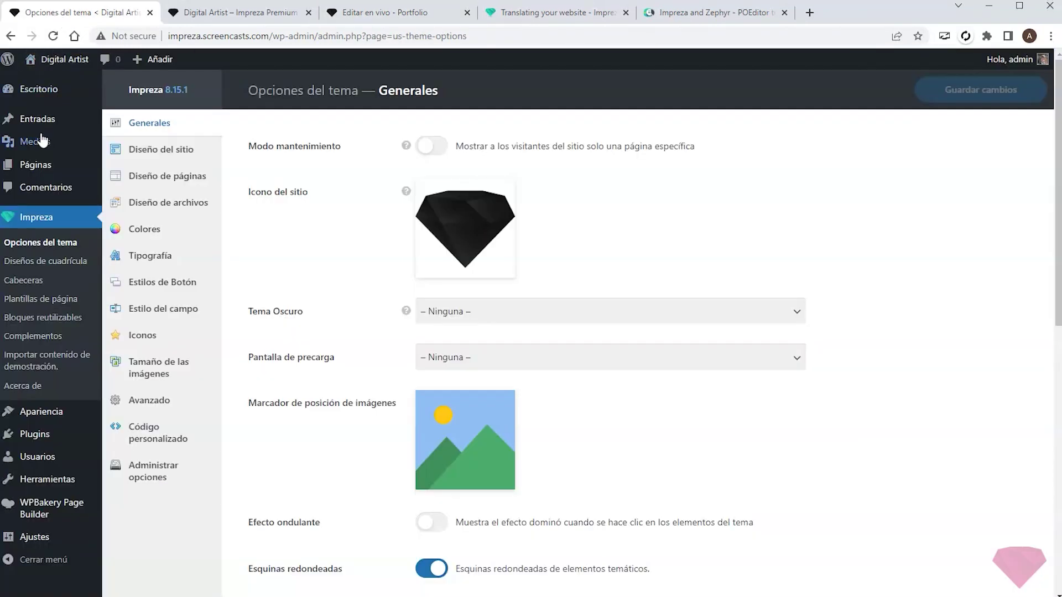
mouse_move(28, 141)
click(129, 184)
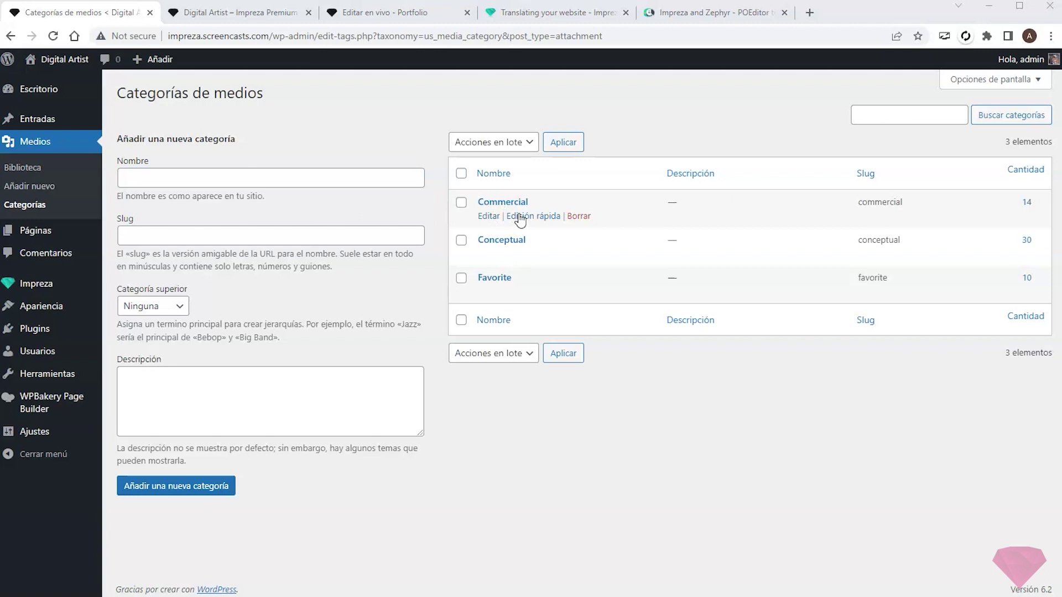
click(518, 216)
click(542, 226)
key(BackSpace)
click(517, 278)
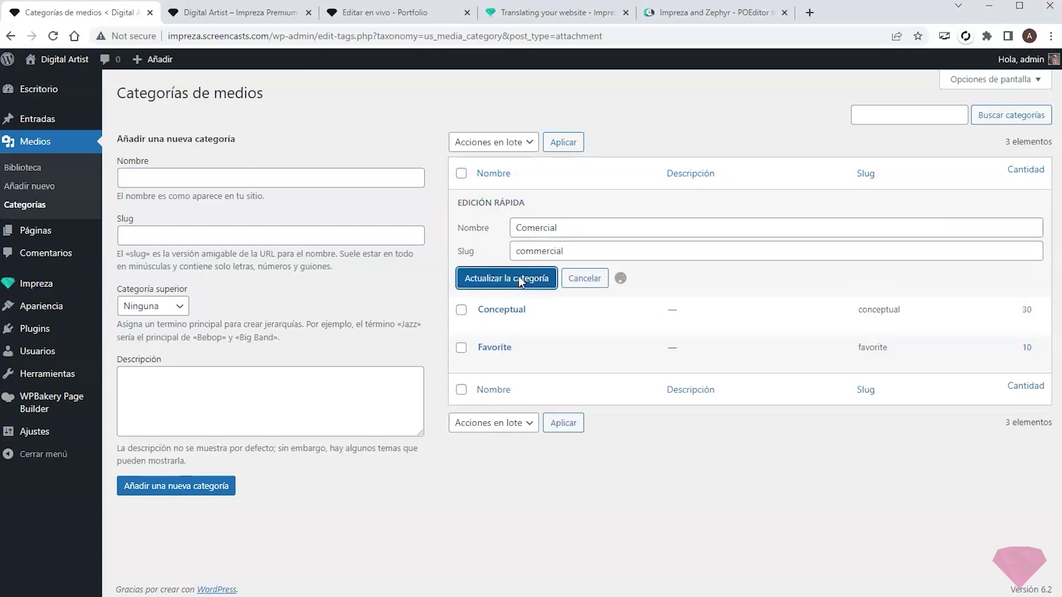
- Rename the Favorite category to Favorito, then reload the home page
click(524, 292)
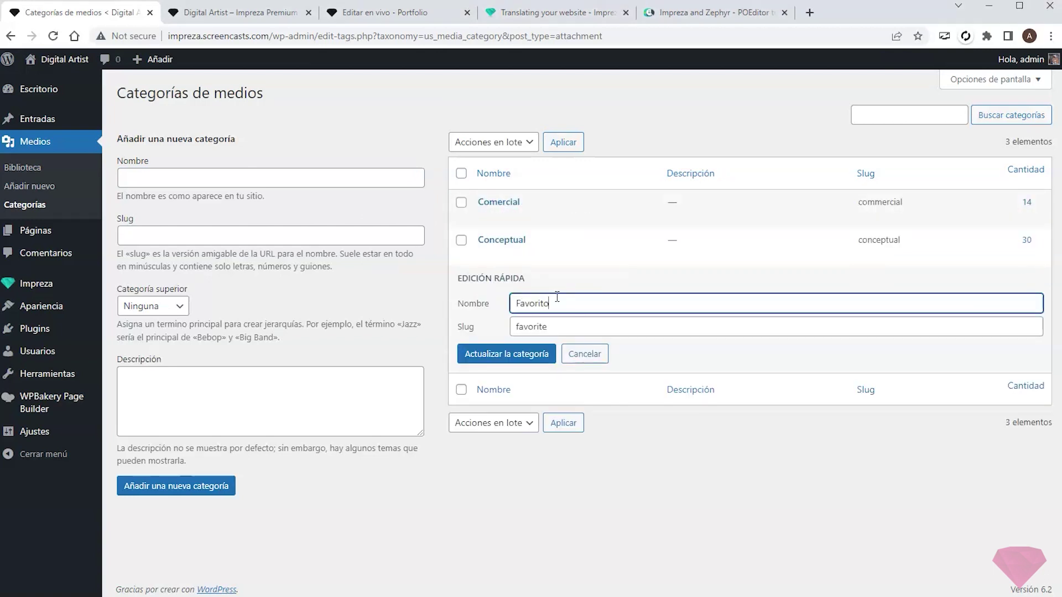
text(o)
click(521, 353)
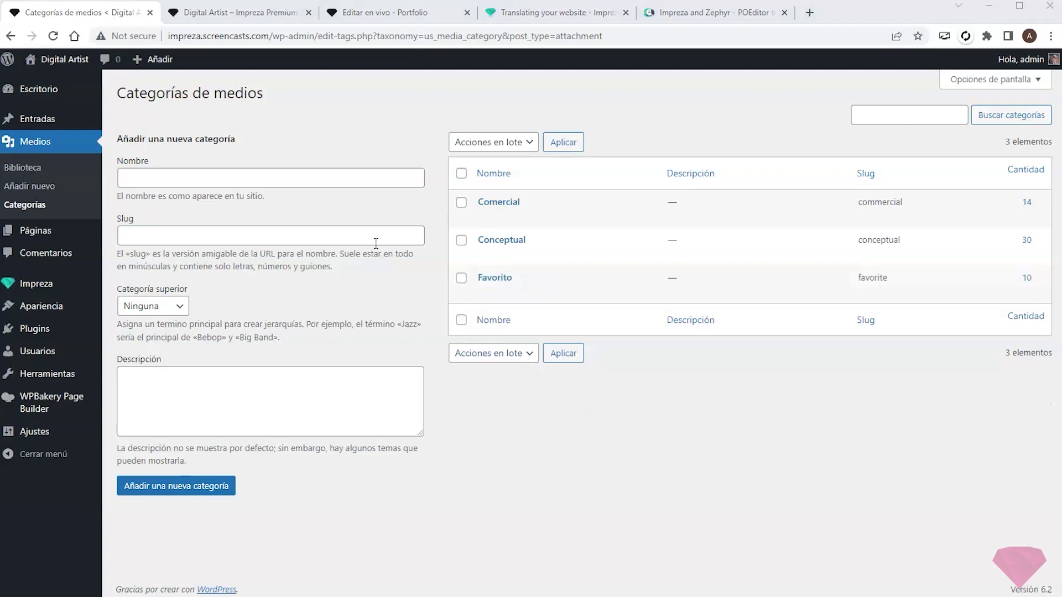
click(233, 13)
key(F5)
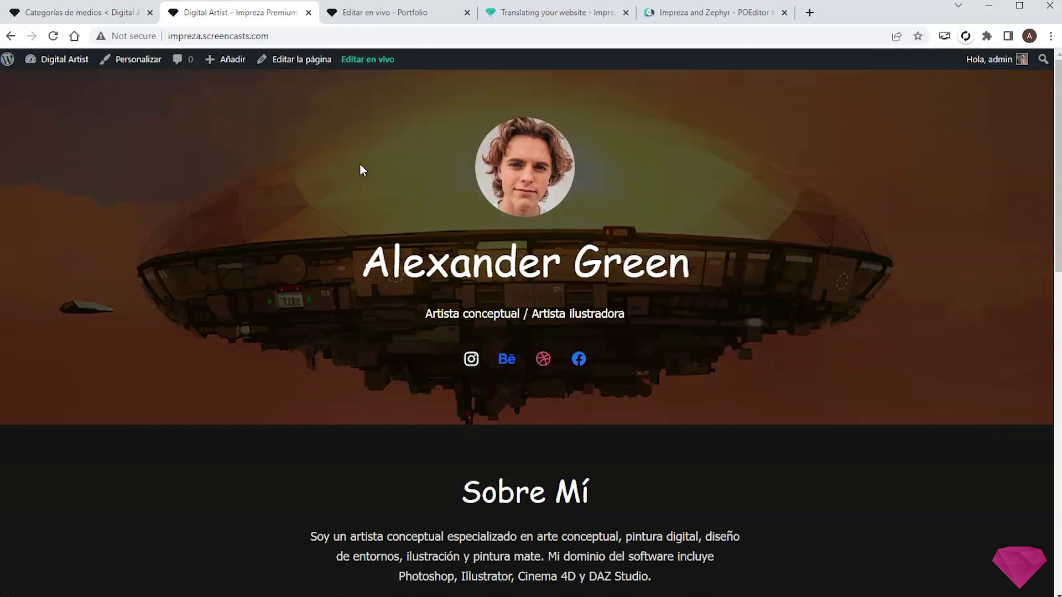
scroll(476, 235, down, 10)
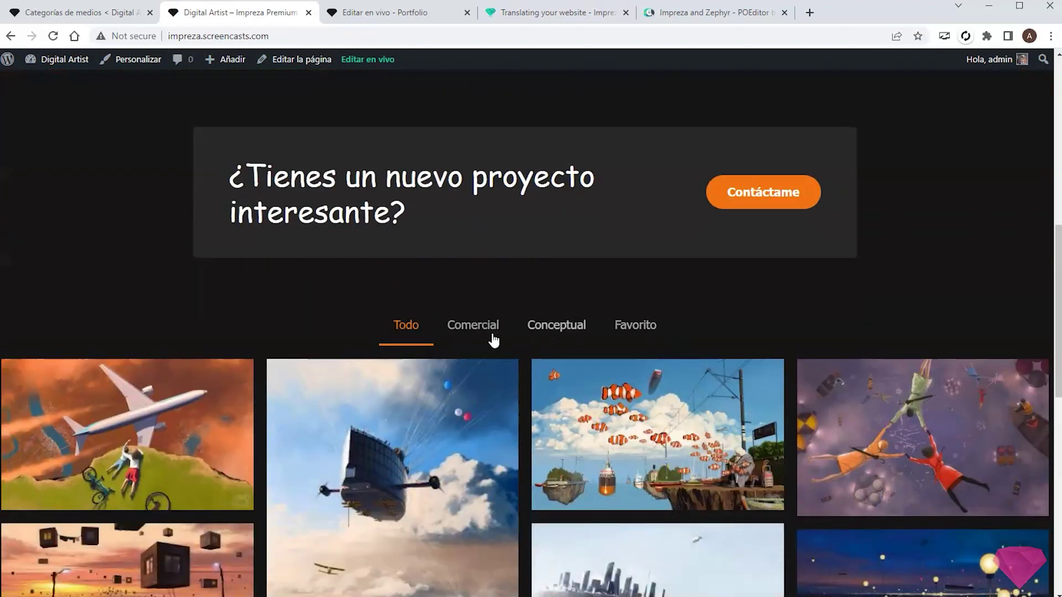
scroll(384, 308, up, 10)
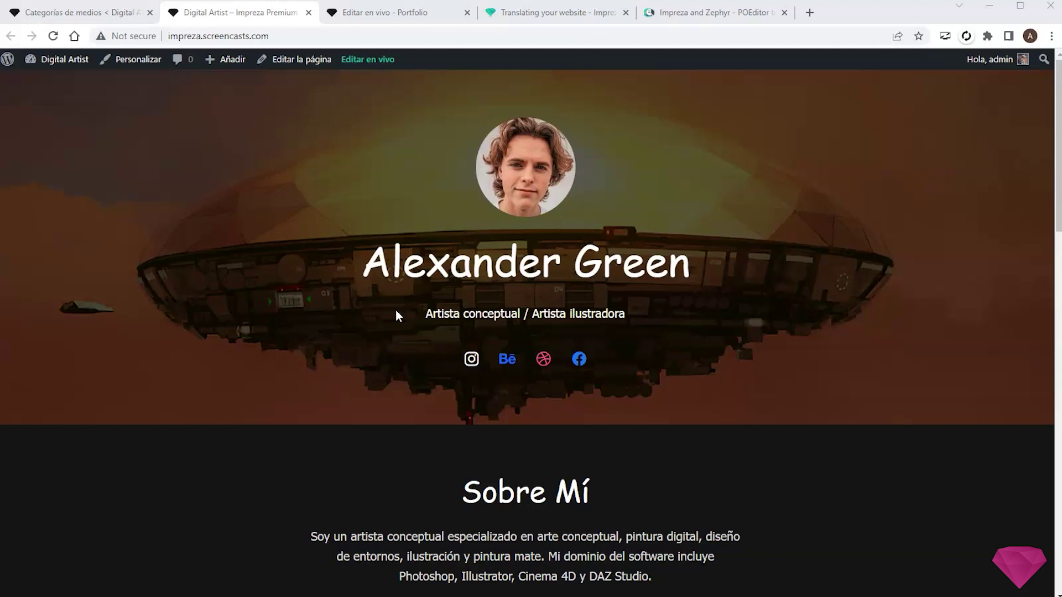
- Change Idioma del sitio to Dansk in Ajustes > Generales and save
click(71, 12)
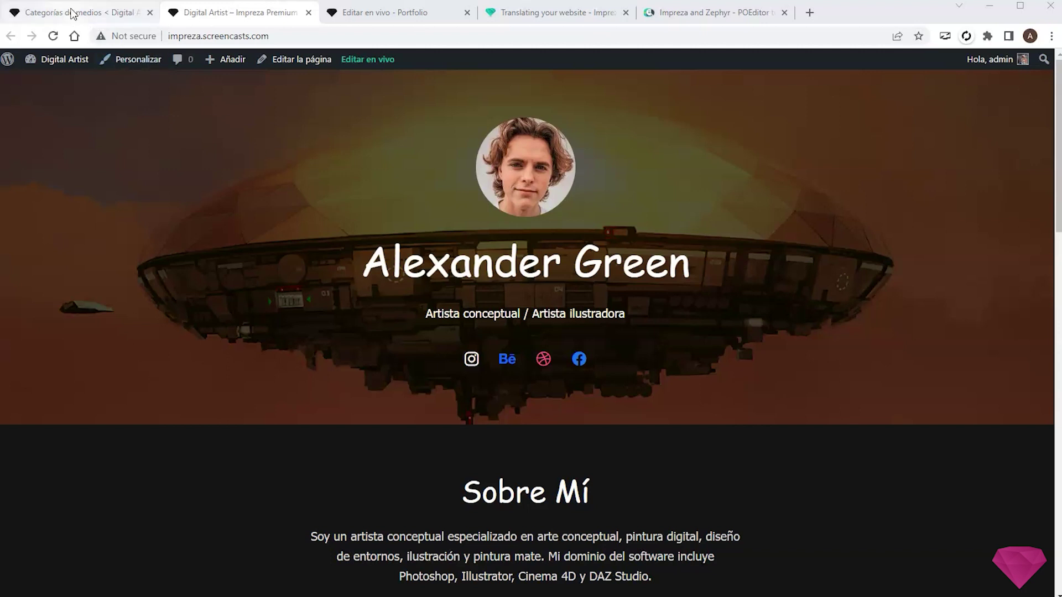
click(34, 430)
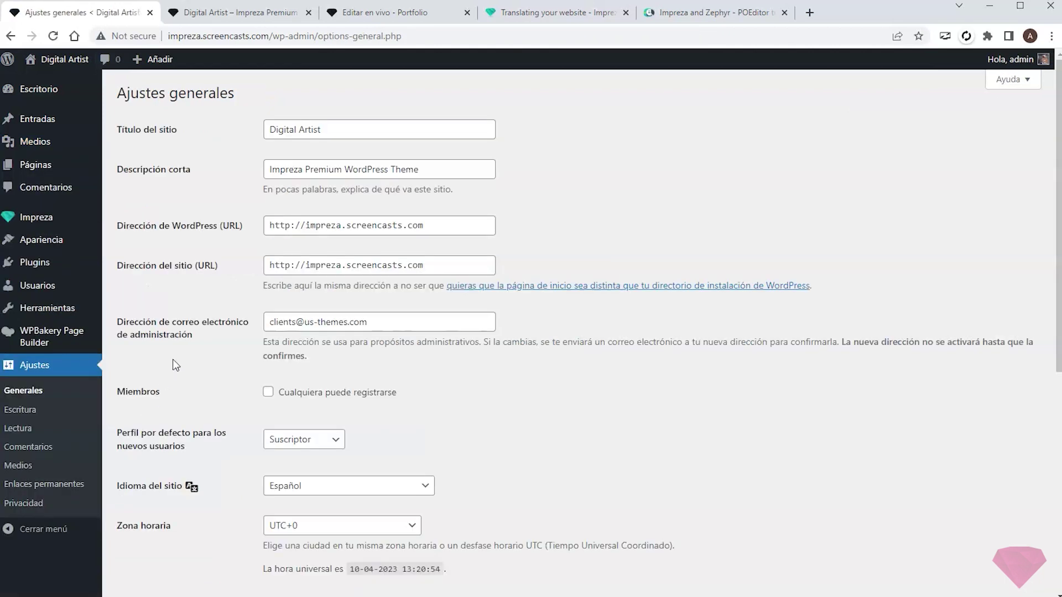
click(321, 485)
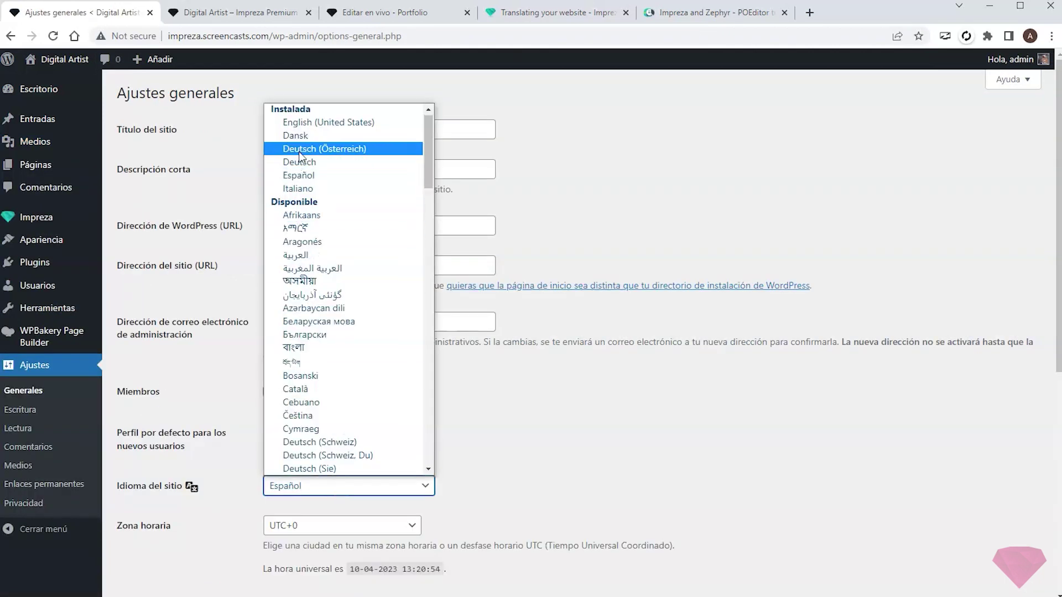
click(298, 133)
scroll(236, 277, down, 7)
click(151, 537)
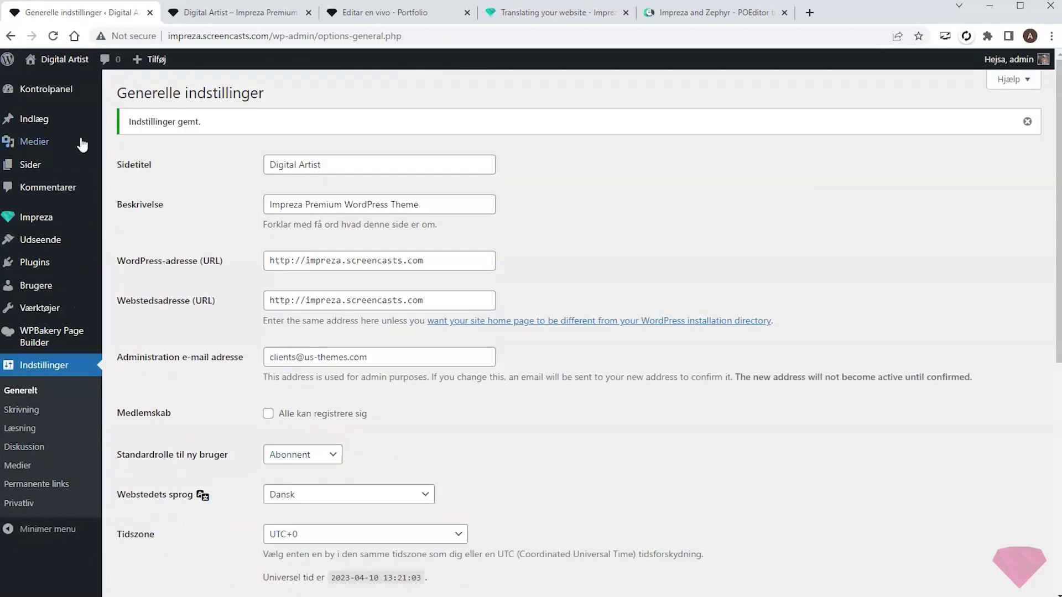
mouse_move(82, 144)
click(125, 178)
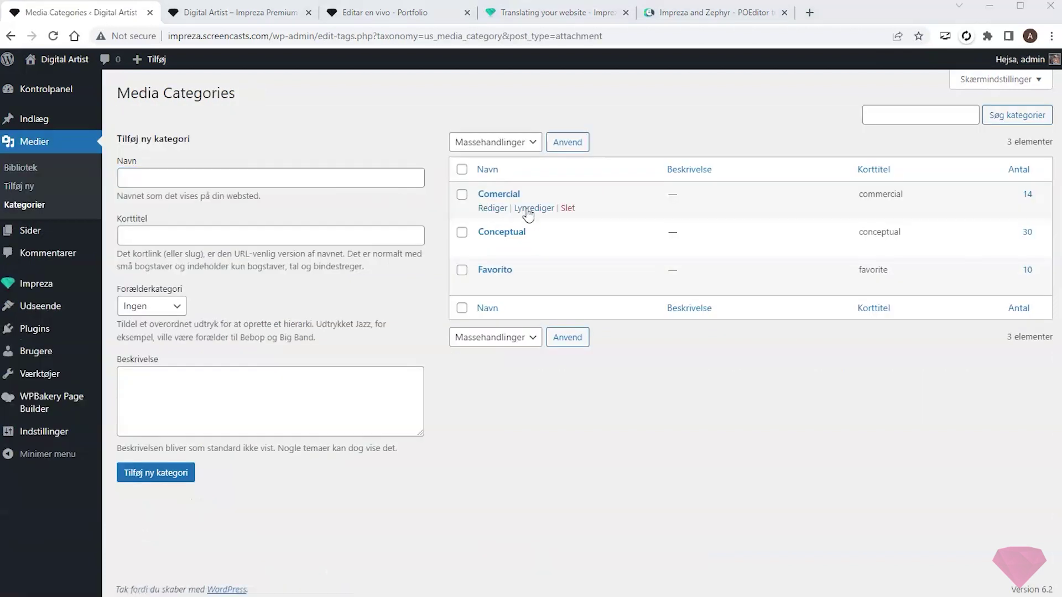
- With Lynrediger, rename Comercial, Conceptual and Favorito to Kommercielle, Konceptuelle and Favorit
click(532, 208)
double_click(571, 218)
text(Kommercielle)
click(490, 267)
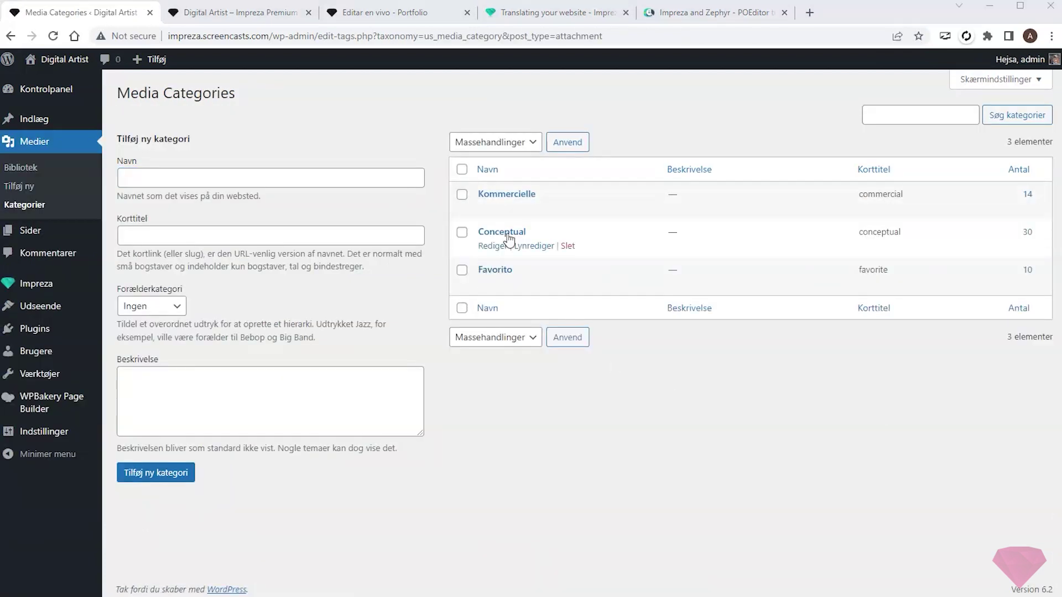
click(533, 245)
double_click(553, 256)
text(Konceptuelle)
click(493, 306)
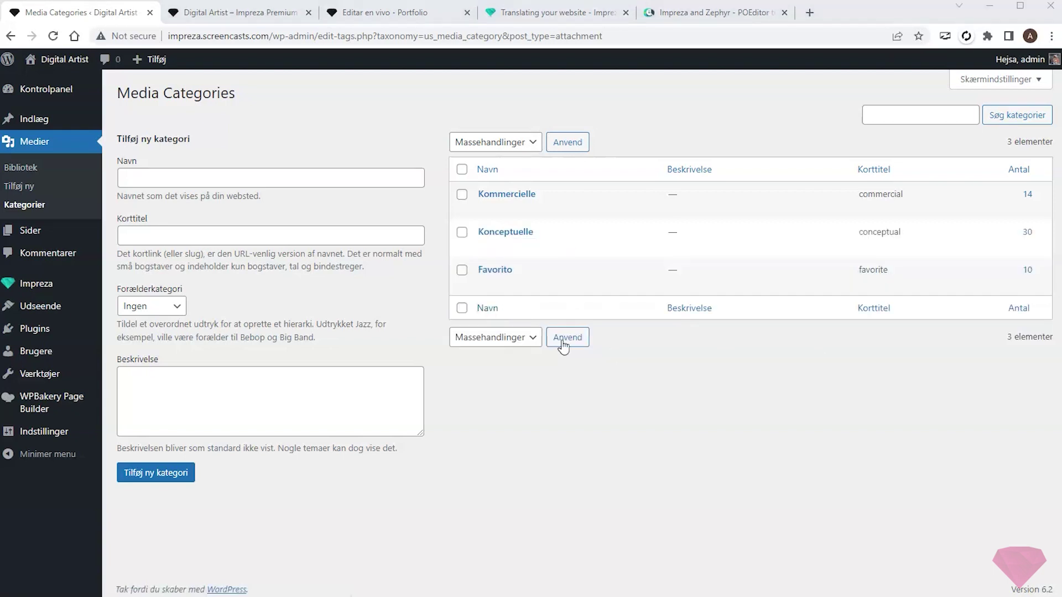
click(534, 284)
double_click(531, 293)
key(ctrl+v)
click(490, 345)
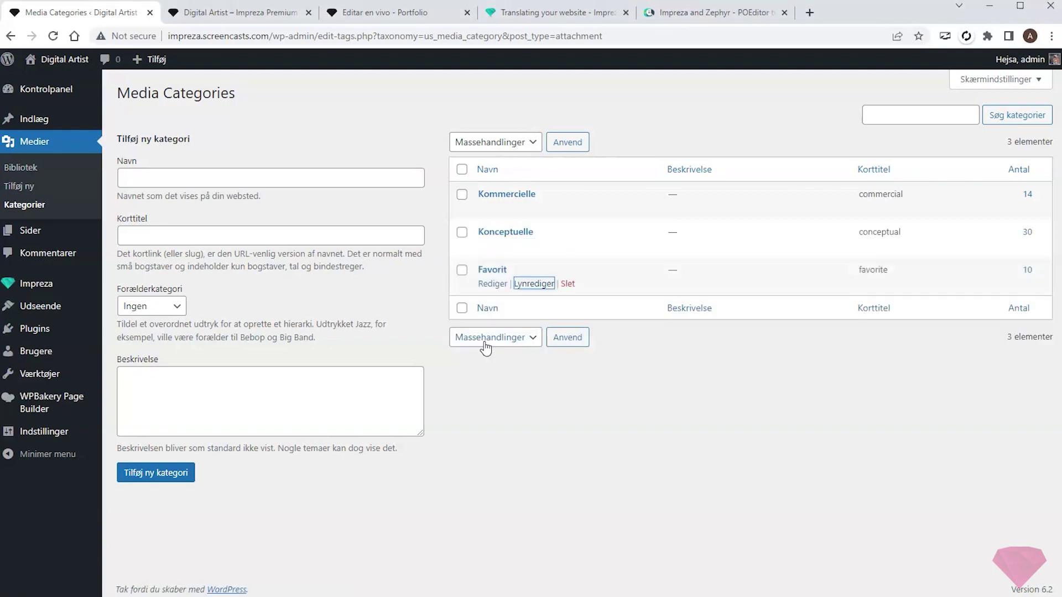
click(254, 20)
- Open the live editor in a new tab and replace the subtitle with its Danish version
right_click(359, 61)
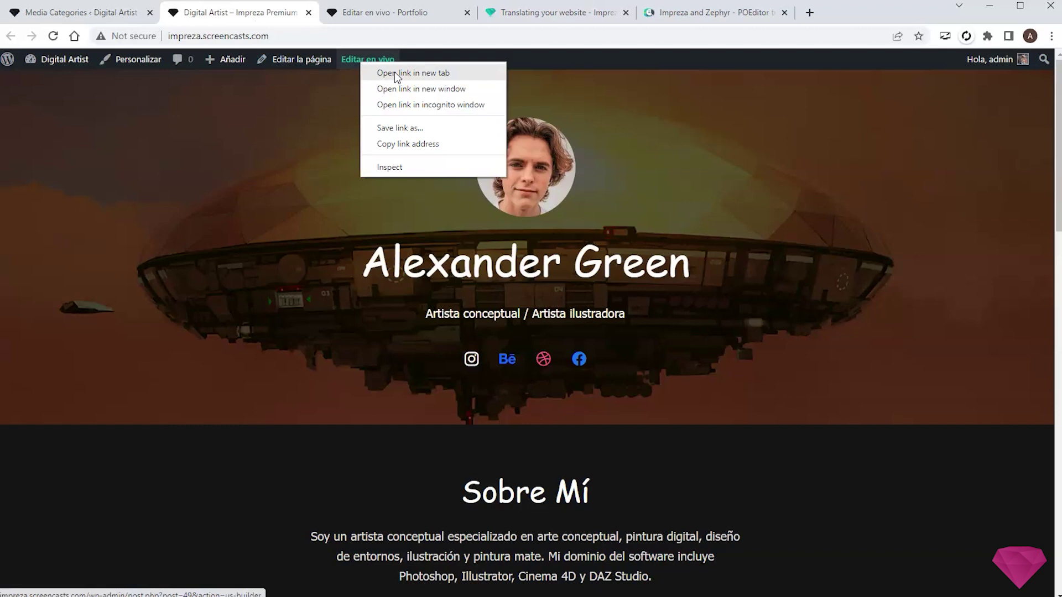
click(387, 72)
key(ctrl+Tab)
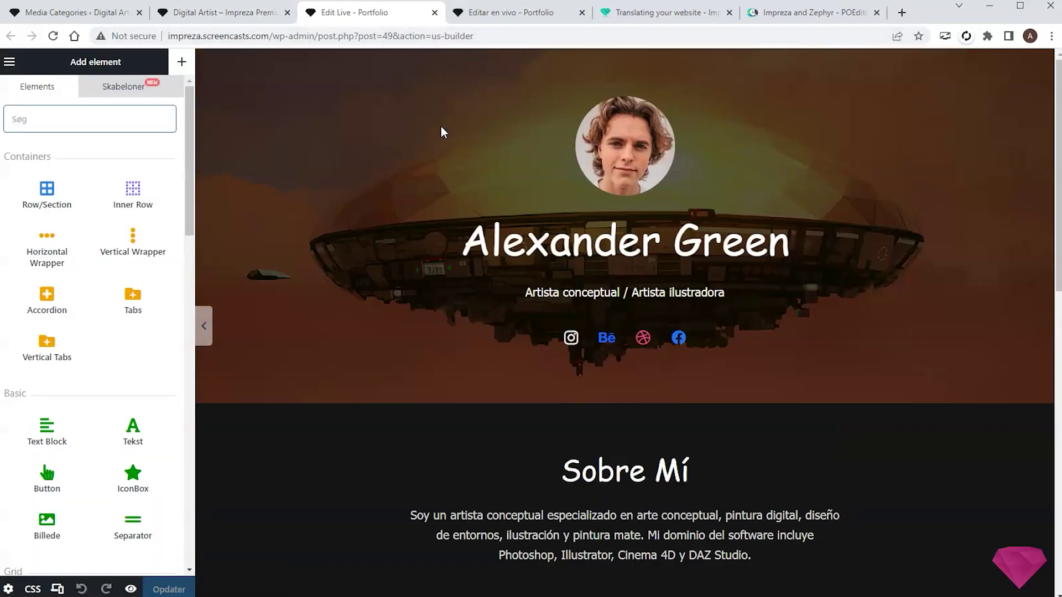
click(354, 260)
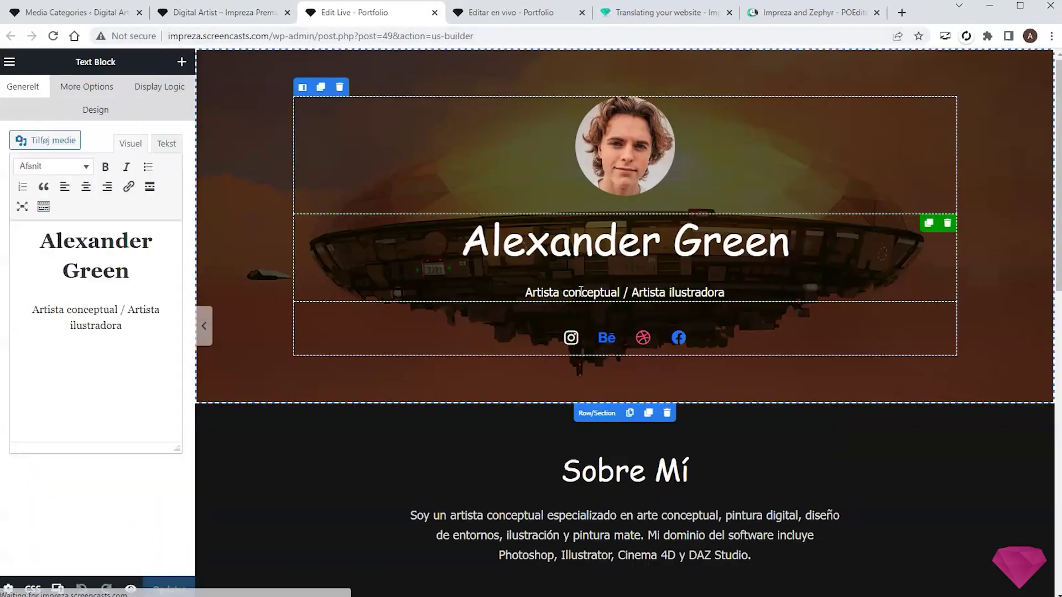
triple_click(140, 321)
text(Konceptkunstner / Illustratorkunstner)
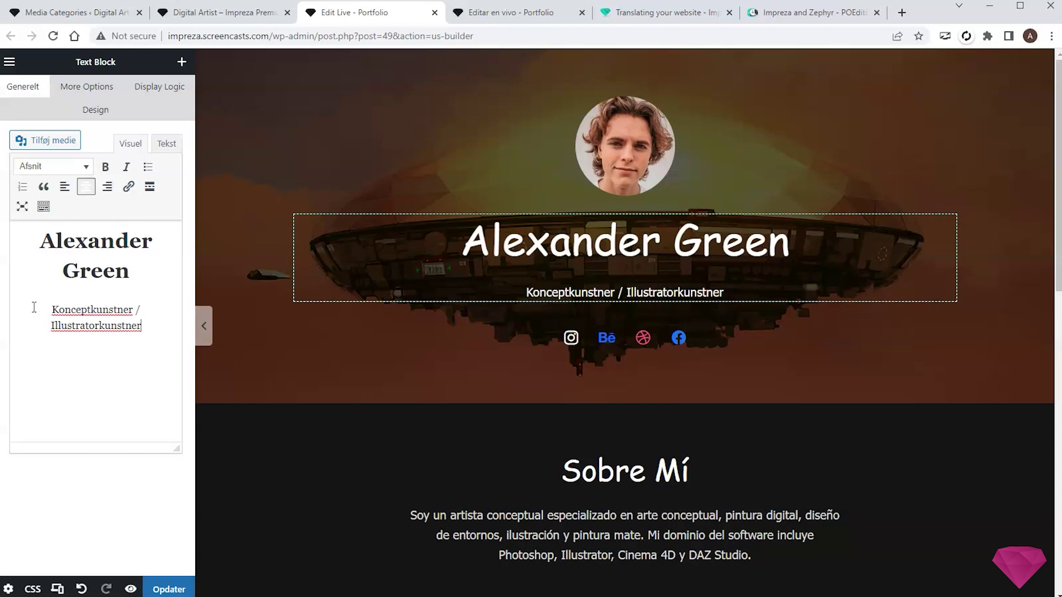
- Change the Sobre Mí heading to 'Om Mig' and paste the Danish About paragraph
scroll(538, 285, down, 2)
scroll(537, 285, down, 5)
click(482, 250)
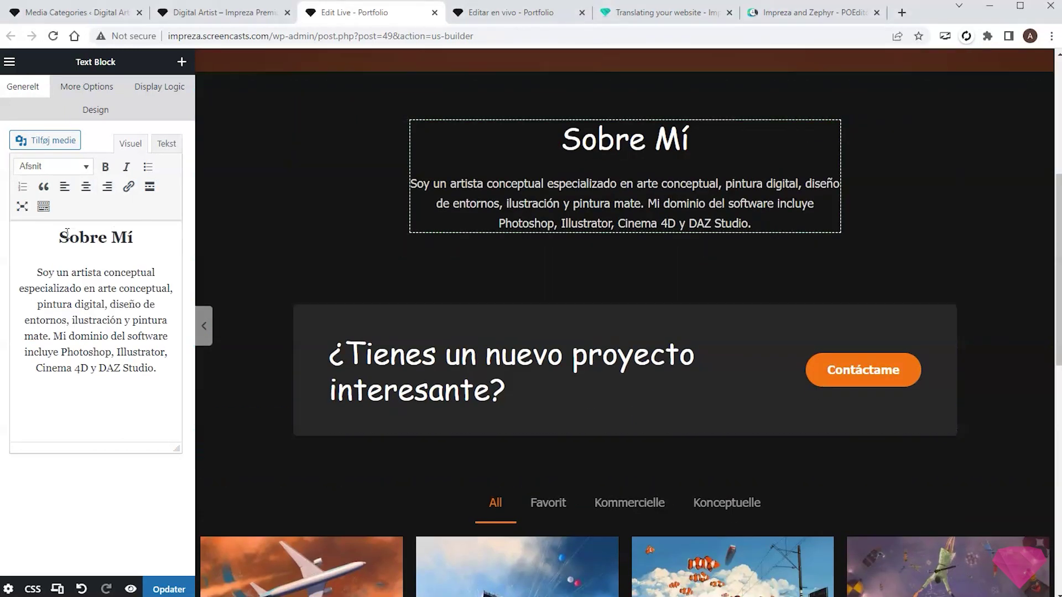
drag(60, 237, 203, 238)
text(Om Mig)
triple_click(94, 321)
text(Jeg er konceptkunstner med speciale i konceptkunst, digitalt maleri, miljødesign, illustration og matmaling. Mine softwarefærdigheder omfatter Photoshop, Illustrator, Cinema 4D og DAZ Studio.)
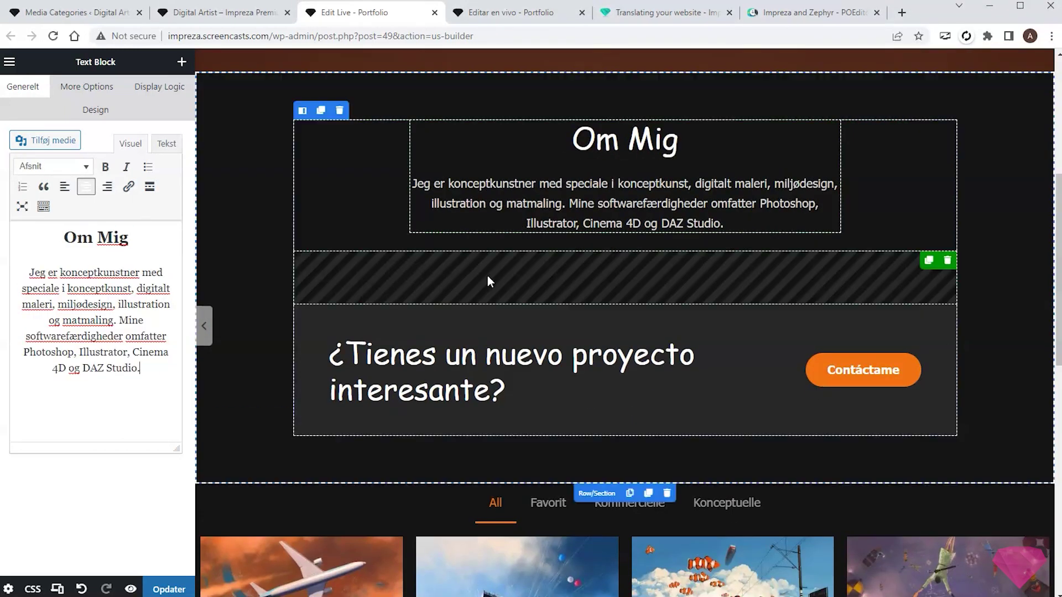
- Set the action box title to 'Har du et nyt spændende projekt?', button to 'Kontakt mig', and save
click(438, 334)
triple_click(94, 135)
text(Har du et nyt spændende projekt?)
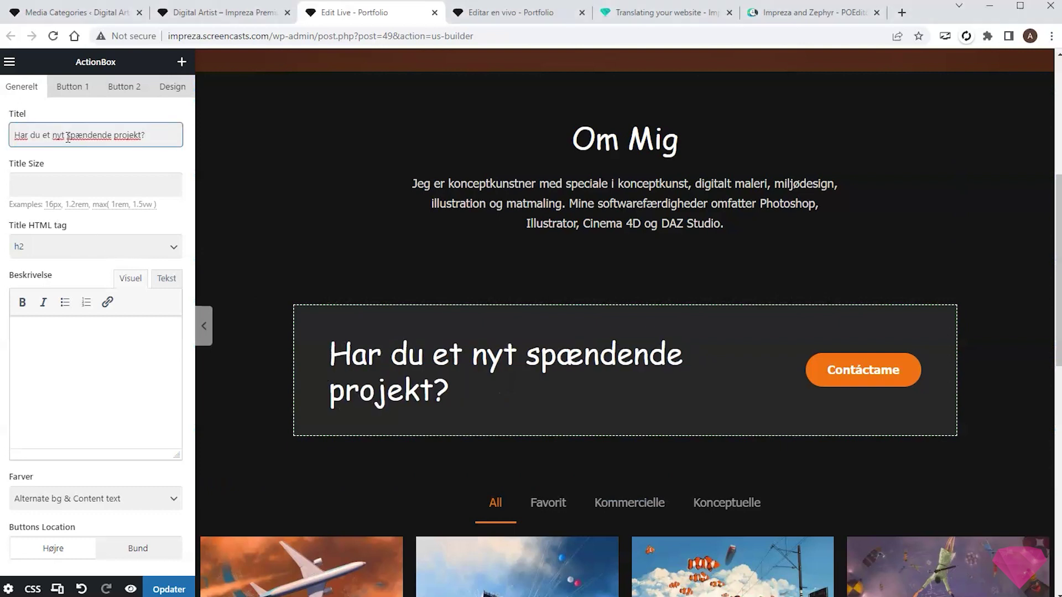
click(75, 94)
triple_click(103, 135)
text(Kontakt mig)
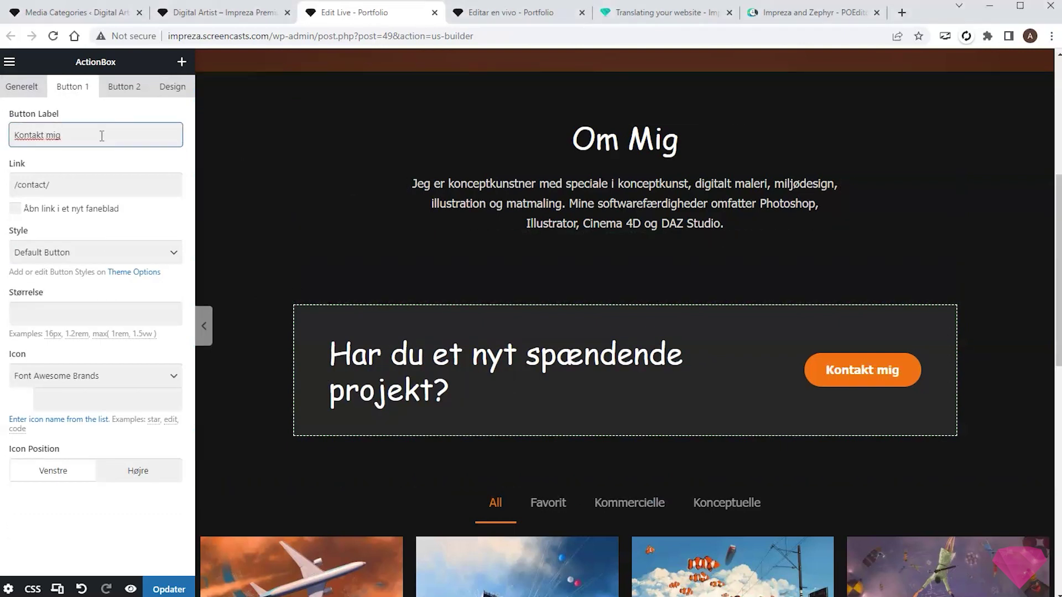
click(162, 588)
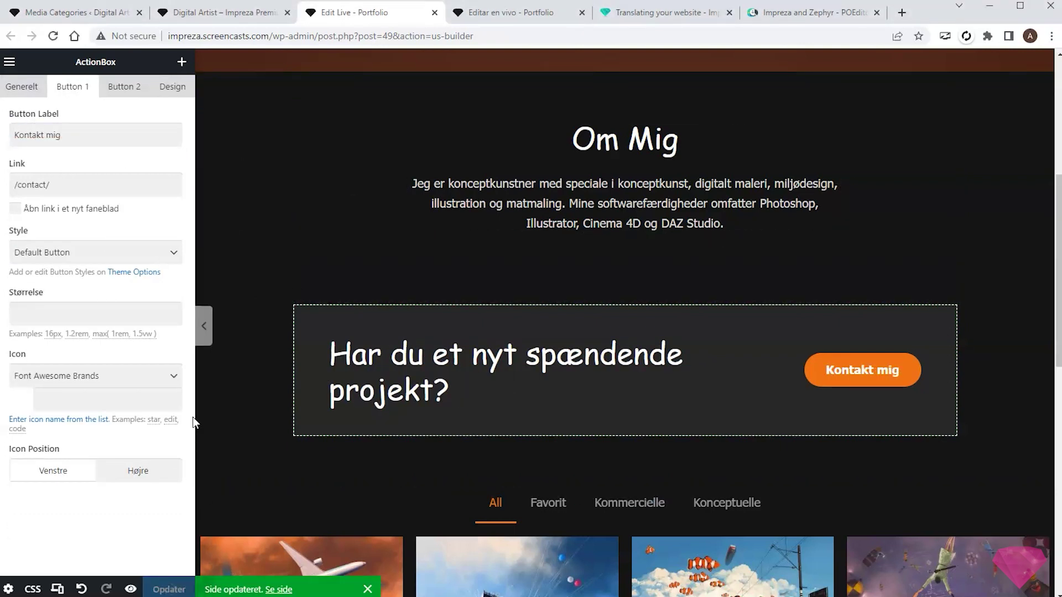
- Reload the home page and check the Danish subtitle, Om Mig section and category filters
click(221, 13)
key(F5)
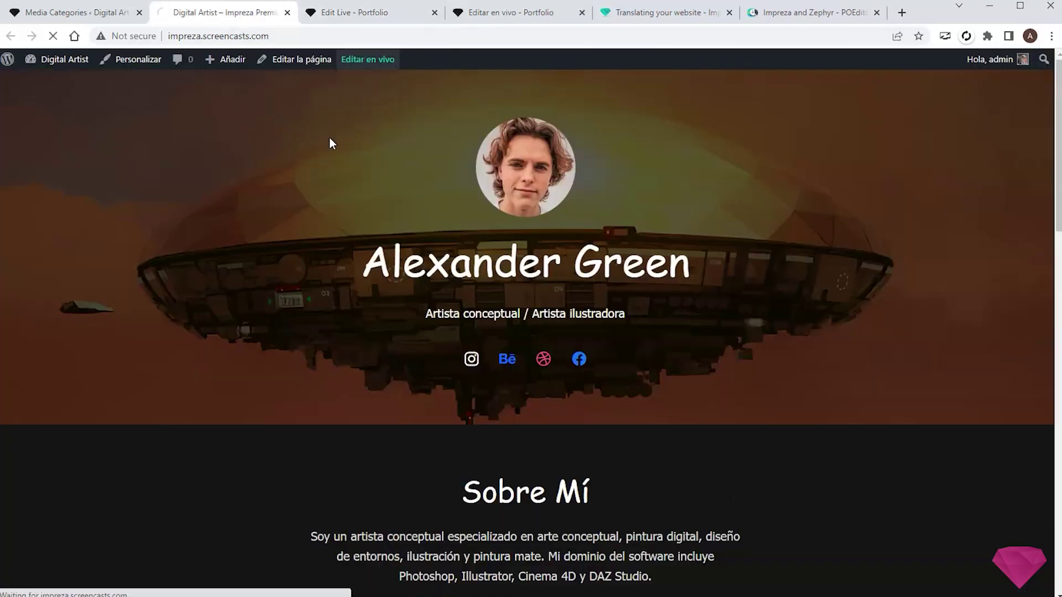
scroll(329, 138, down, 8)
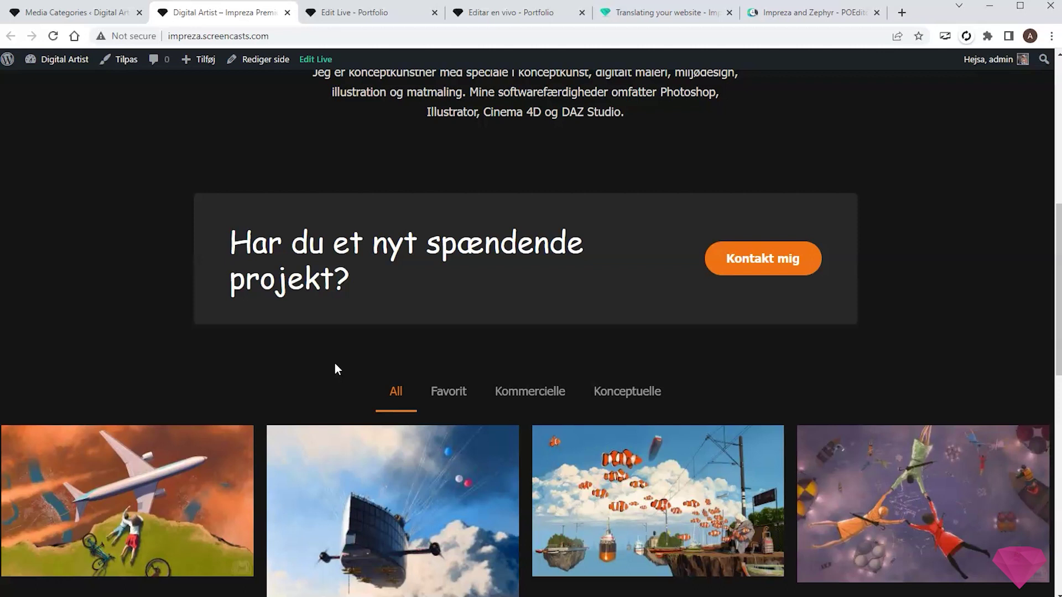
scroll(334, 364, up, 8)
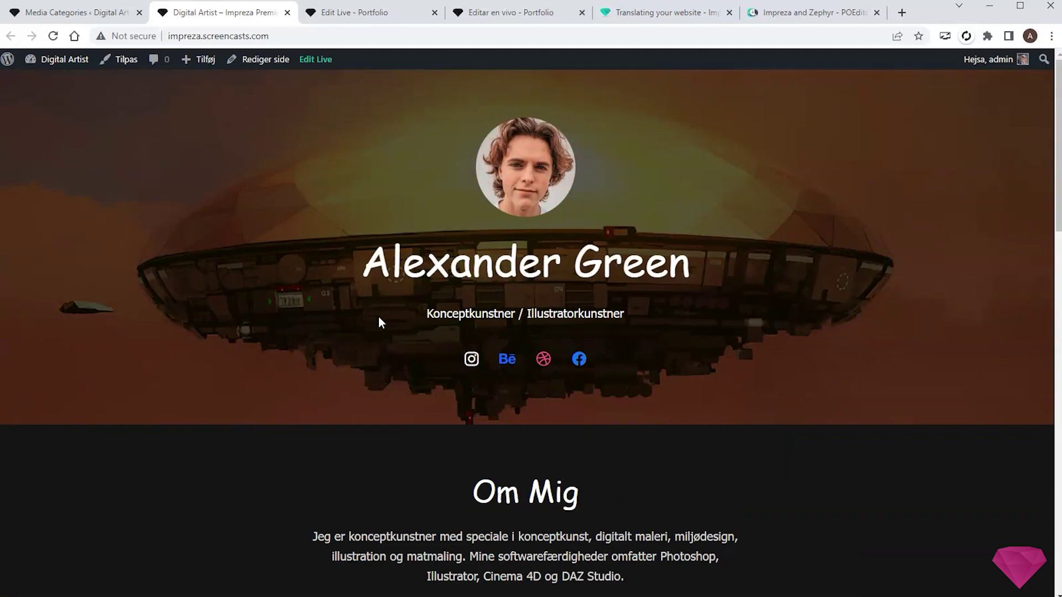
- Search 'Loco Translate' under Plugins > Tilføj nyt, install it and activate it
click(72, 12)
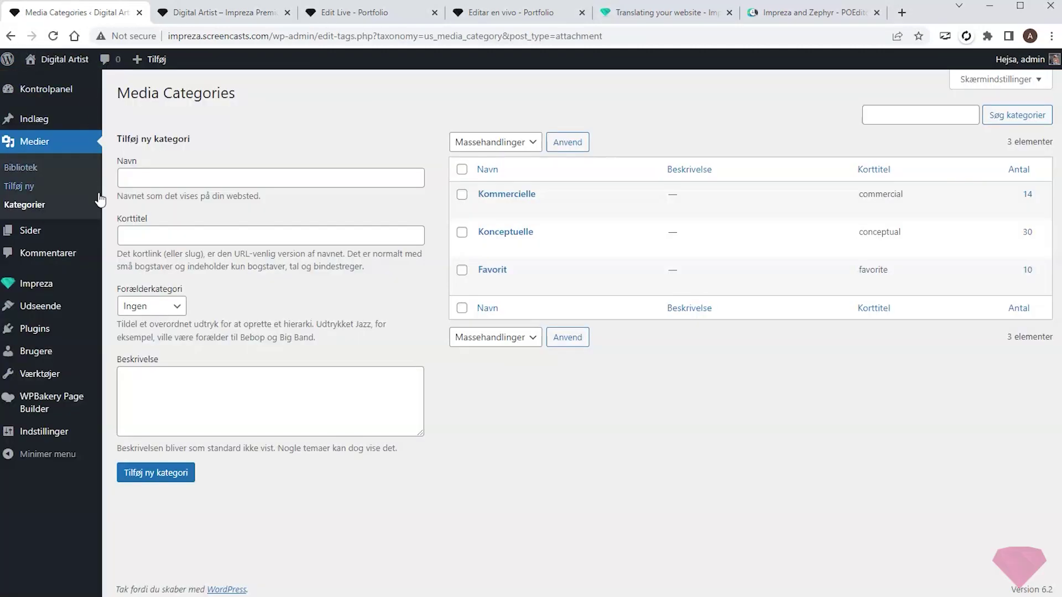
click(132, 351)
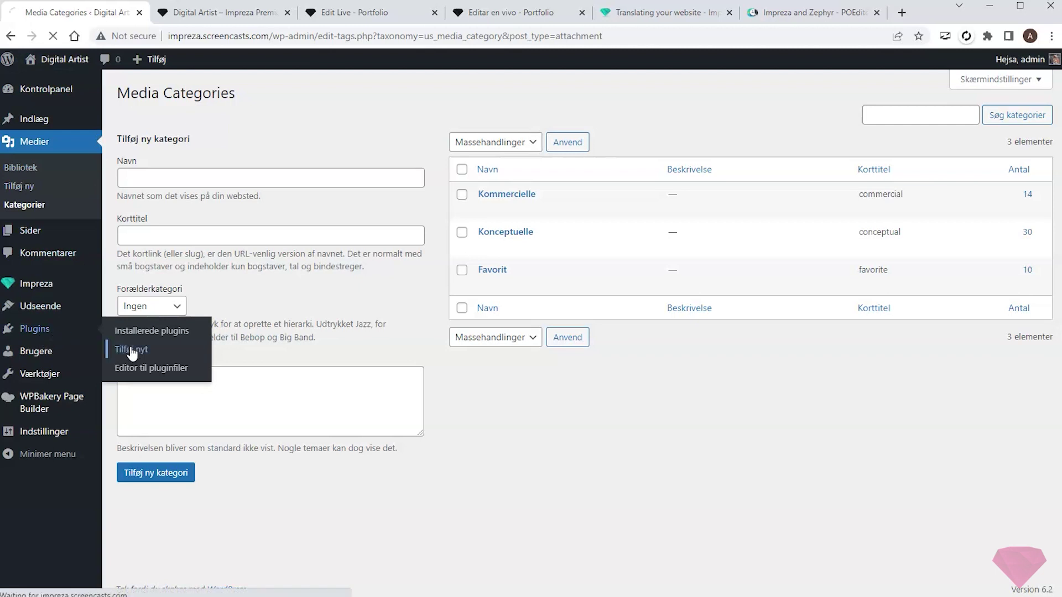
click(886, 131)
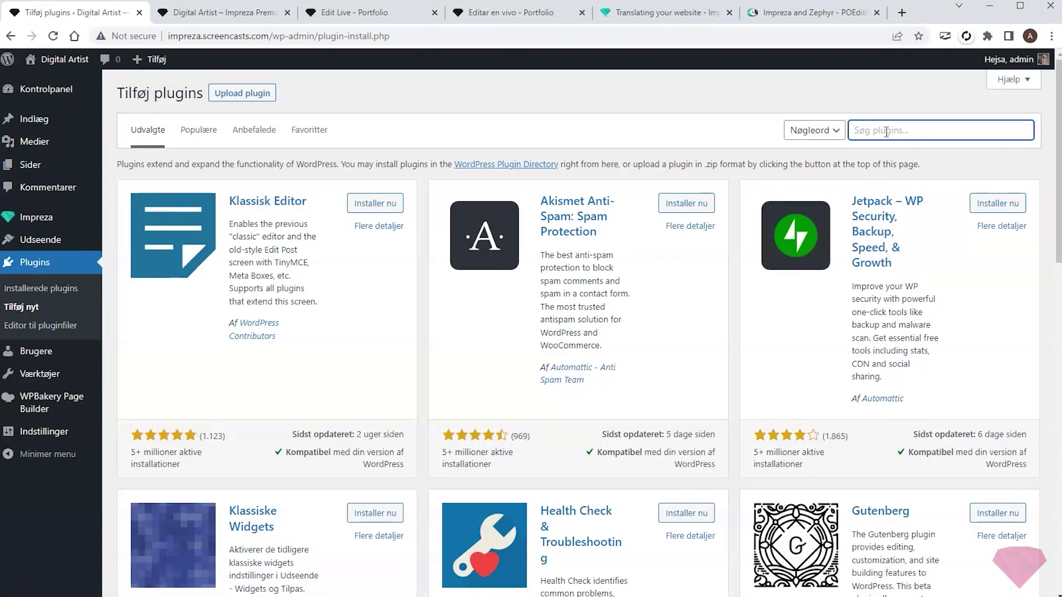
text(Loco Translate)
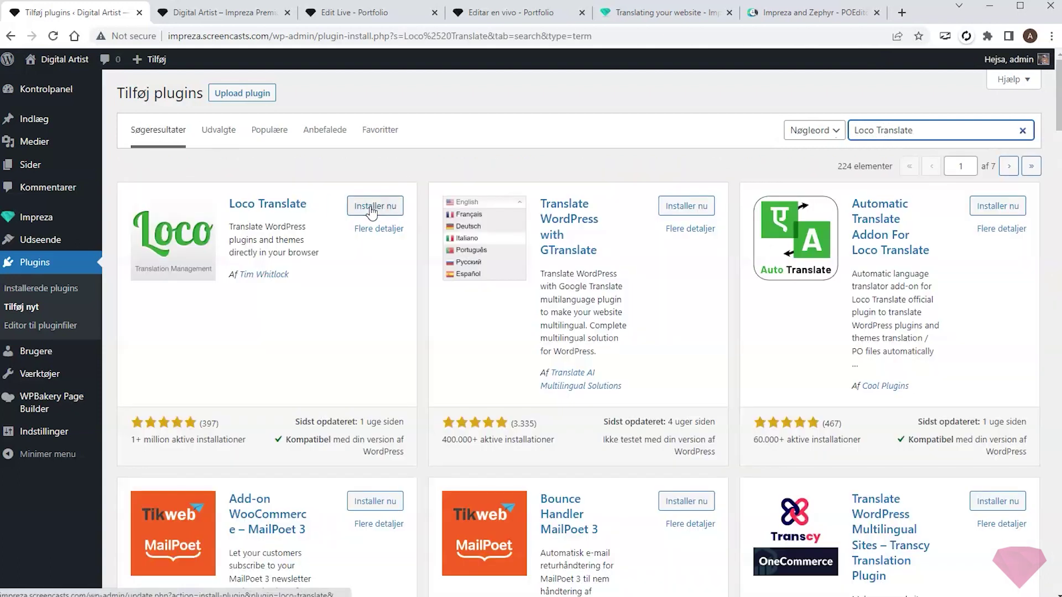
click(370, 206)
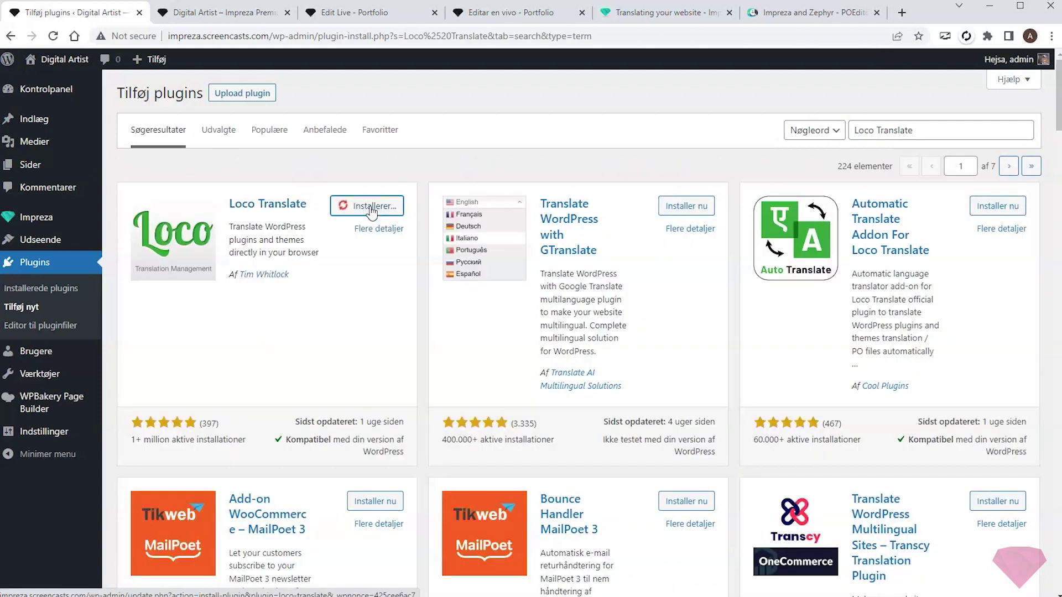
click(370, 208)
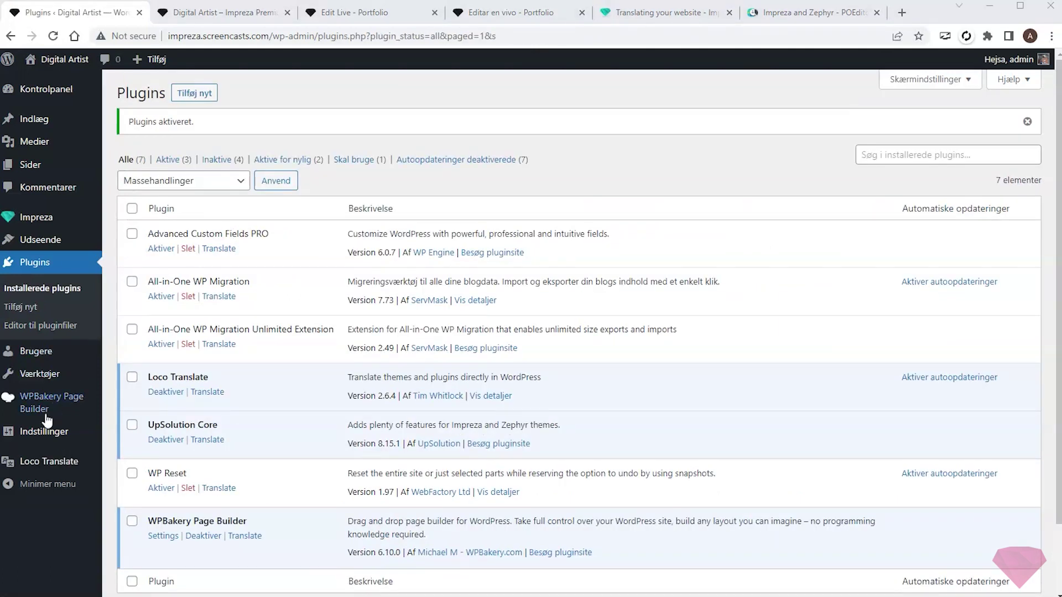
- In Loco Translate, create a Danish translation for the Impreza theme stored as languages/themes/us-da_DK.po
click(34, 469)
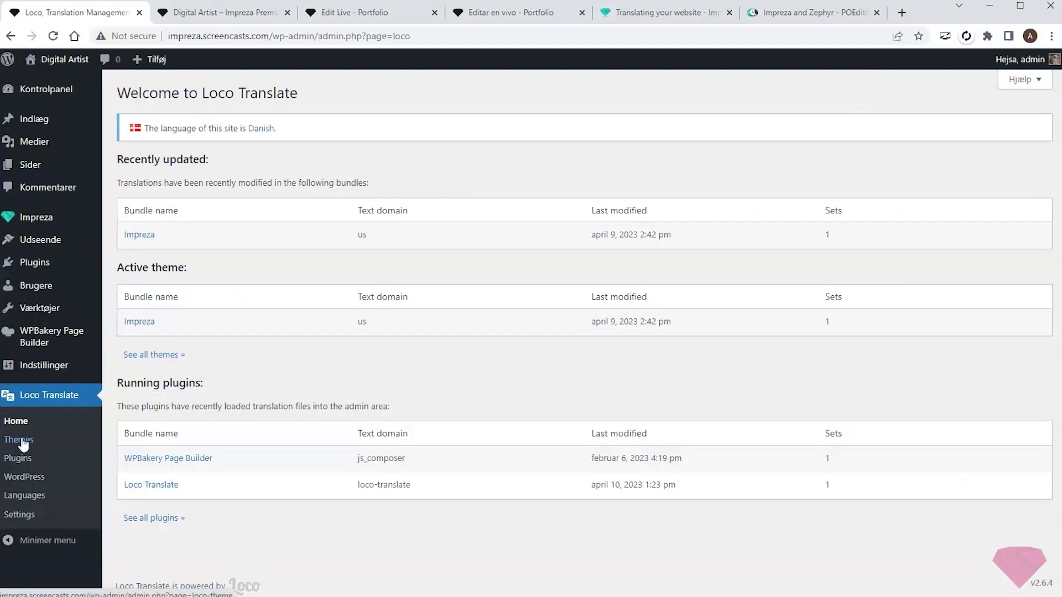
click(22, 440)
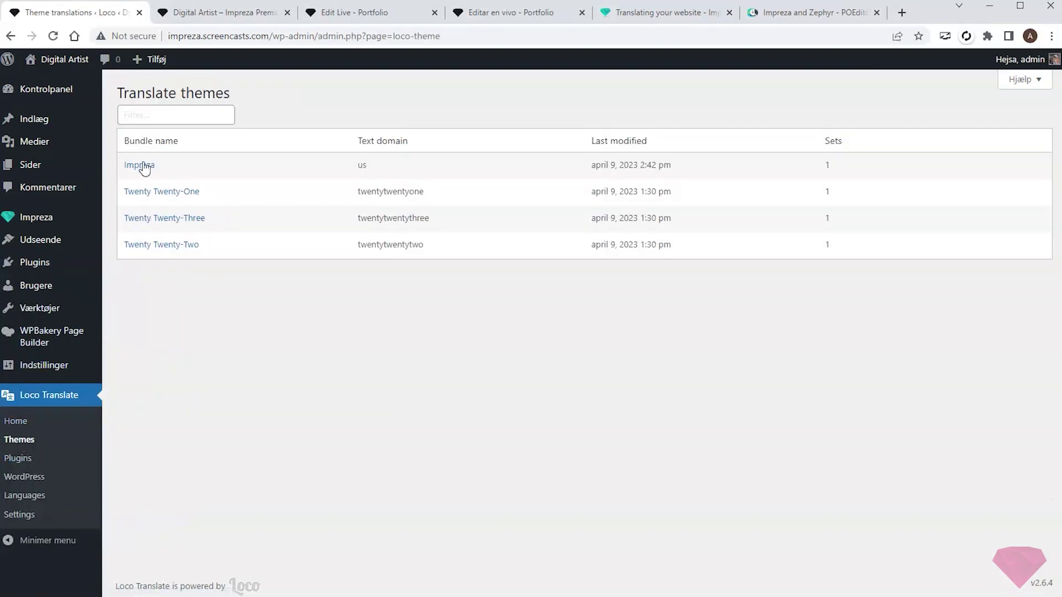
click(141, 165)
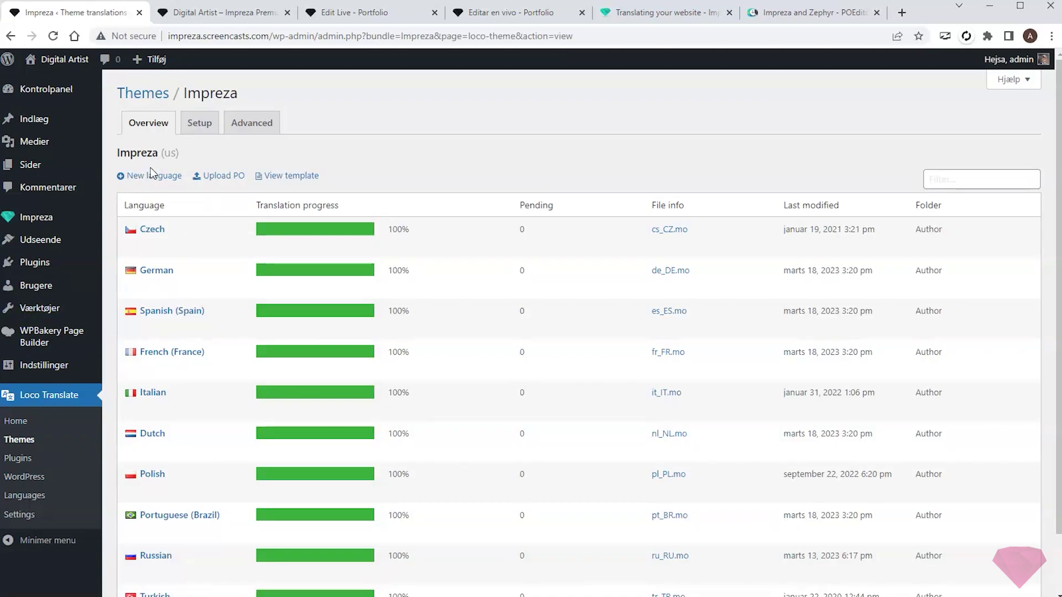
click(155, 175)
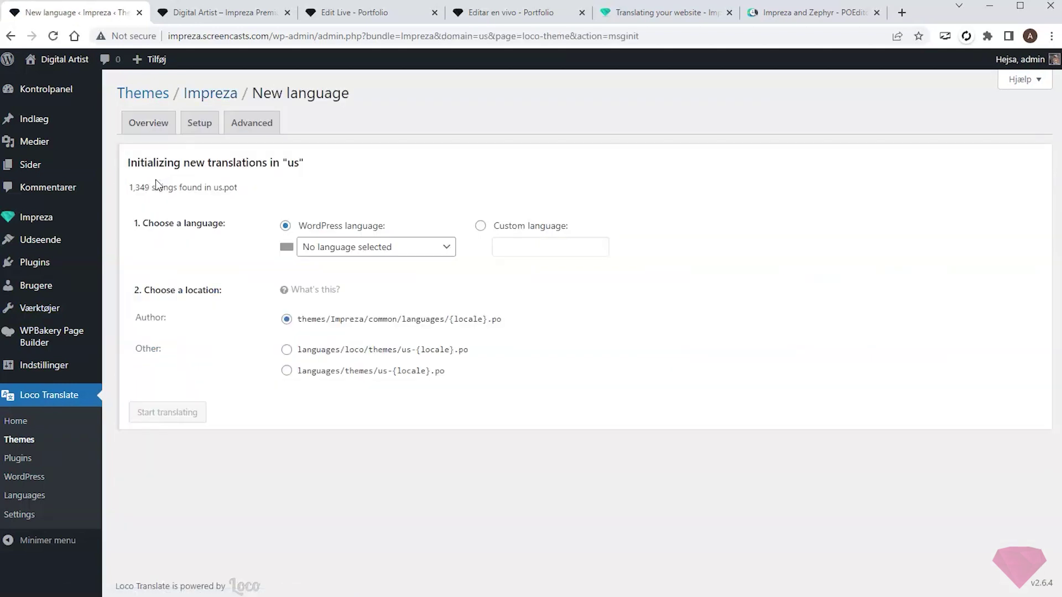
click(353, 249)
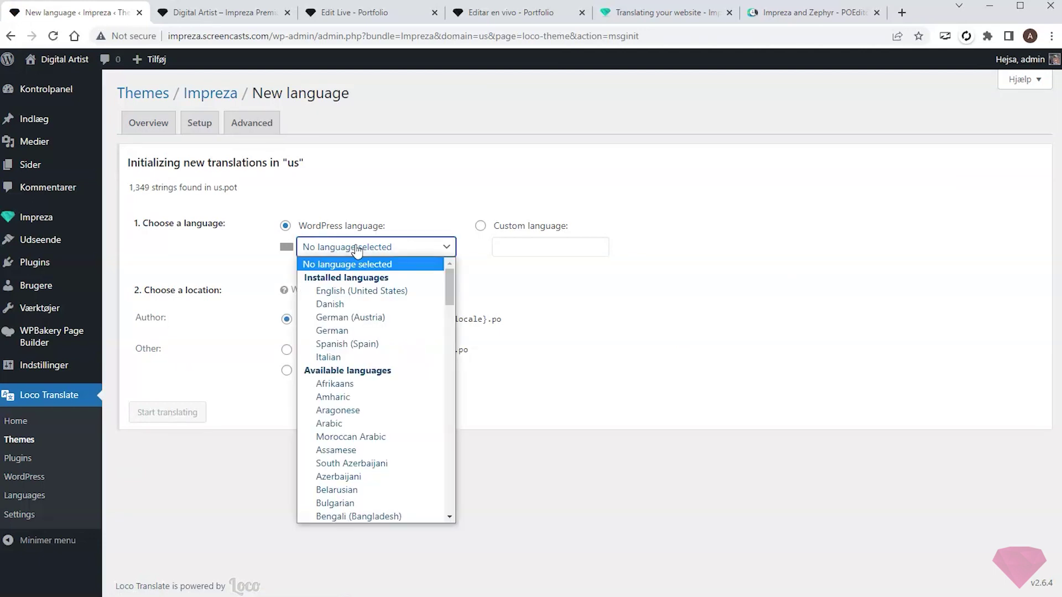
click(347, 303)
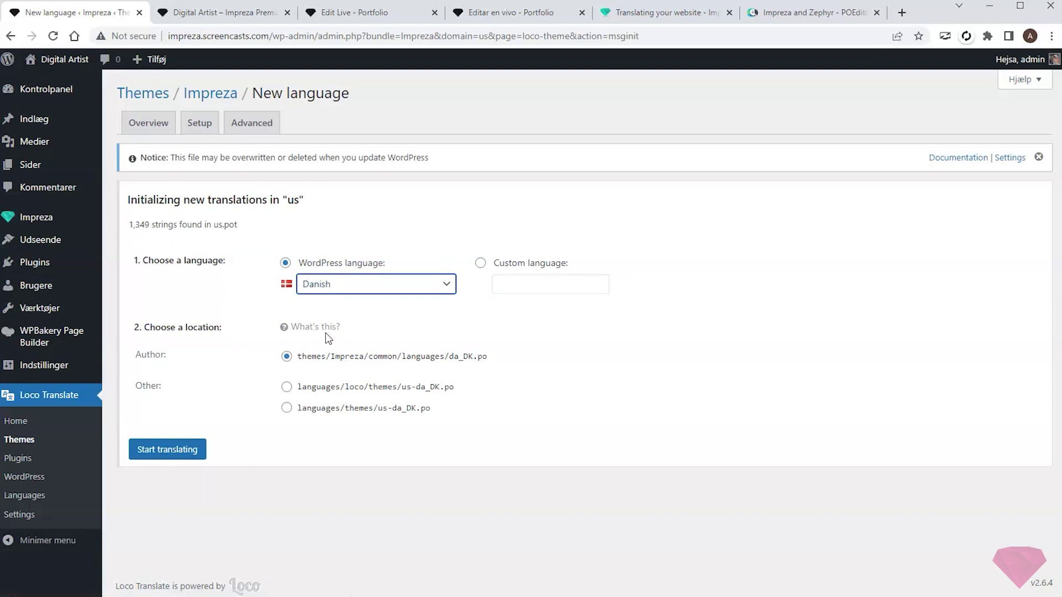
click(287, 409)
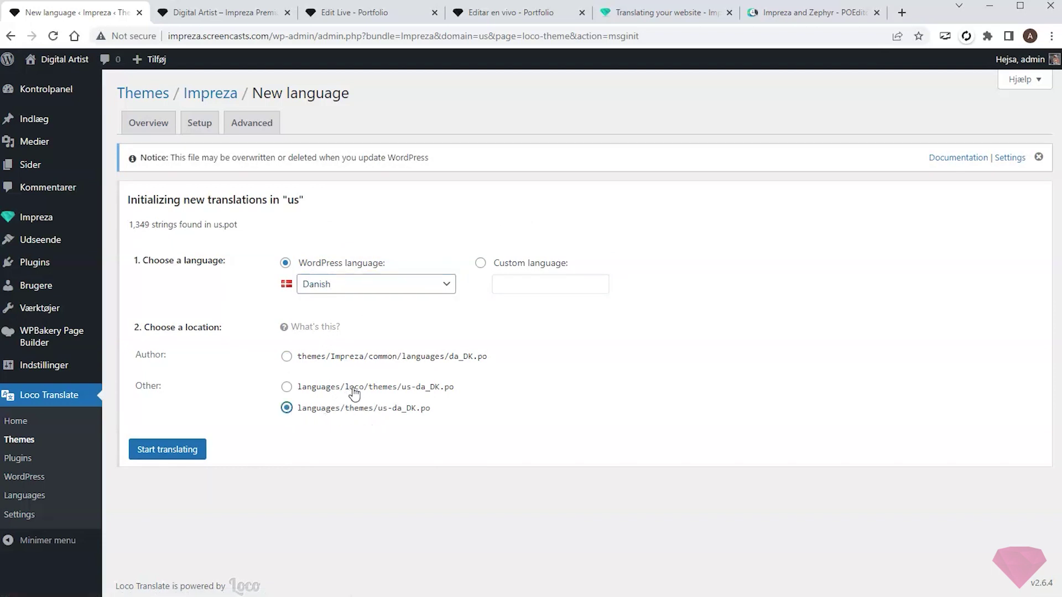
click(161, 447)
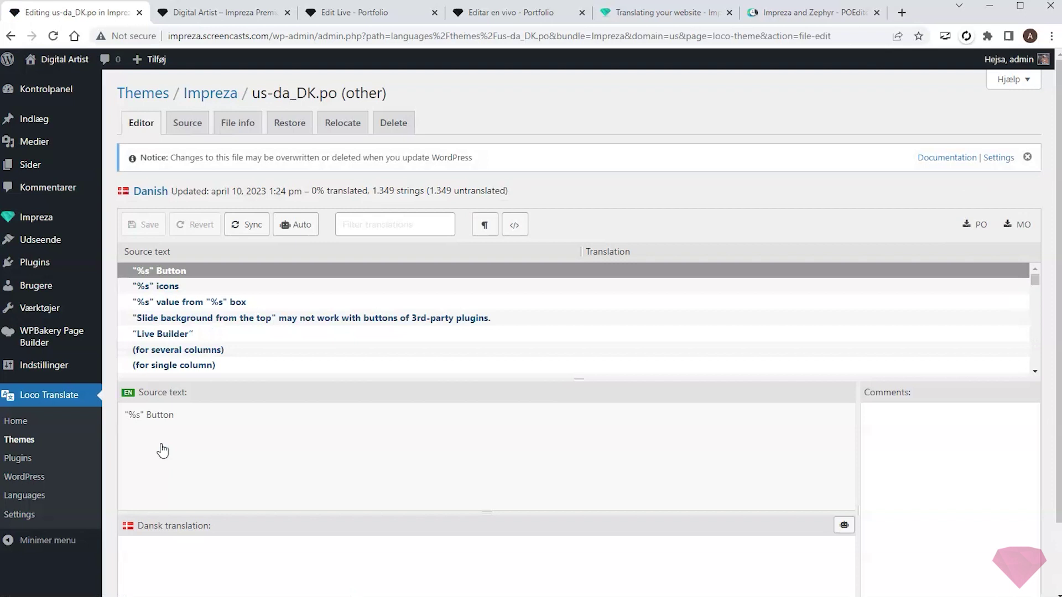
- Sync the Danish file's strings with the Impreza theme template
click(246, 226)
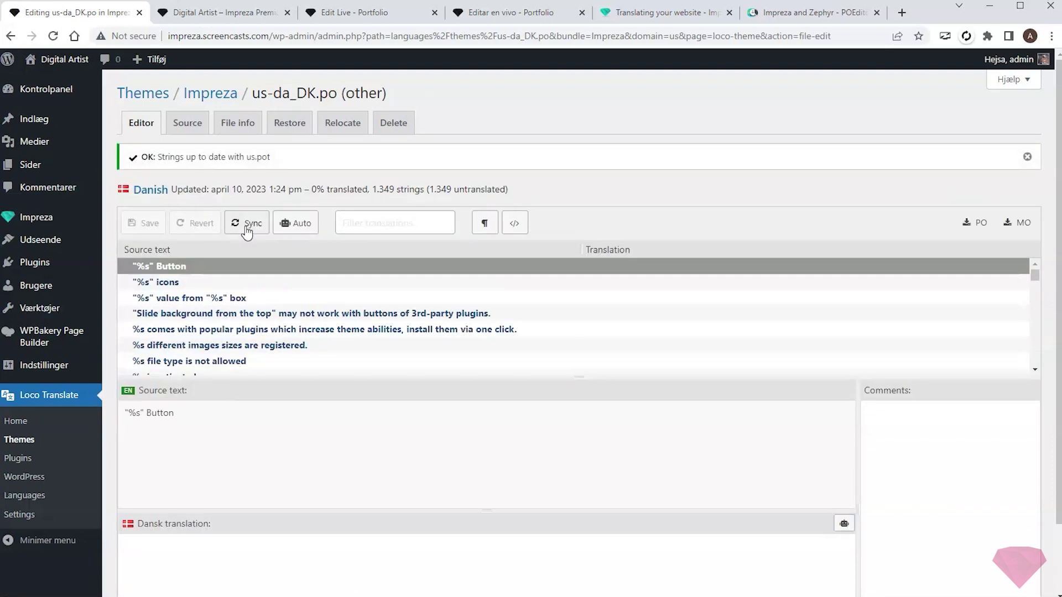
click(215, 14)
scroll(378, 186, down, 8)
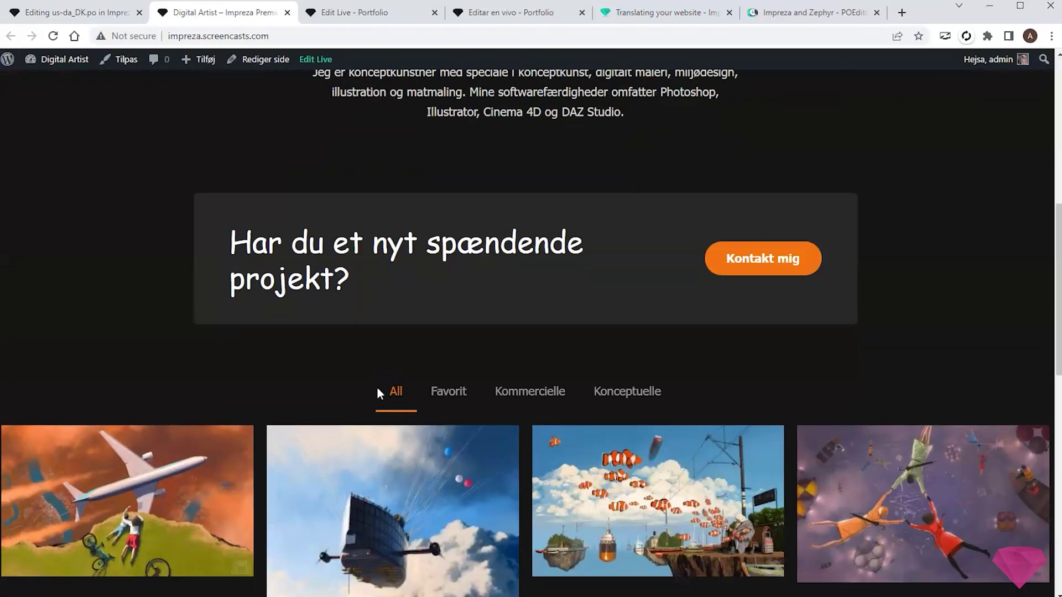
click(77, 13)
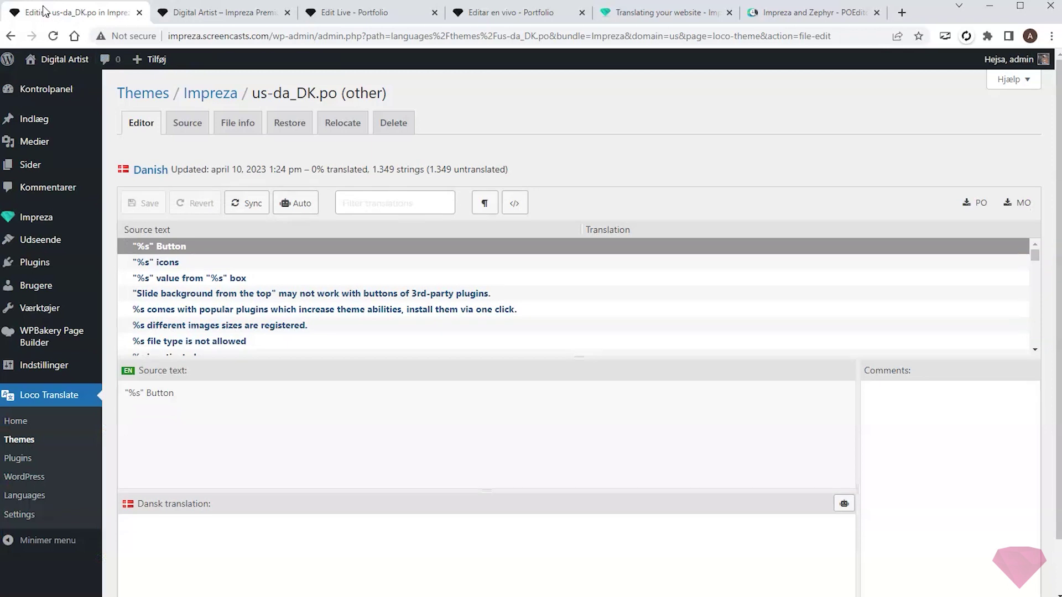
- Filter for the 'All' string, translate it as 'Alle', and save the Danish file
click(378, 185)
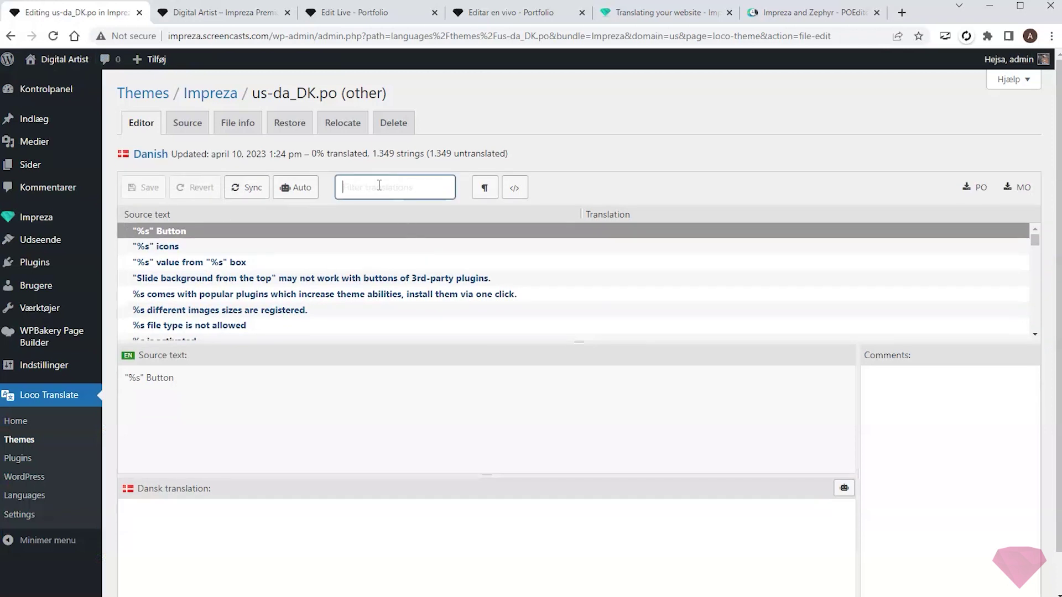
text(All)
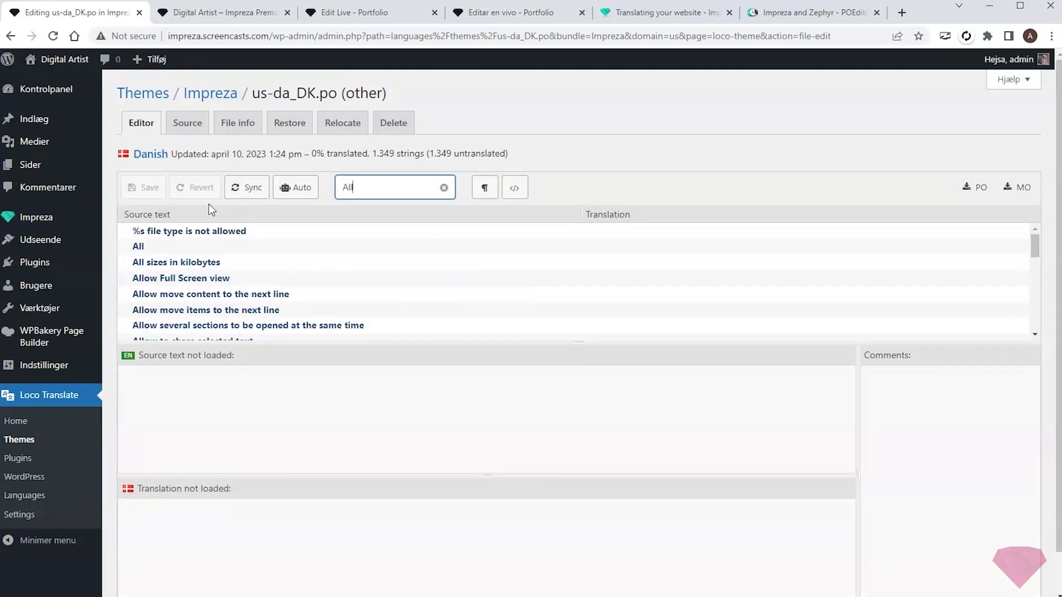
click(169, 247)
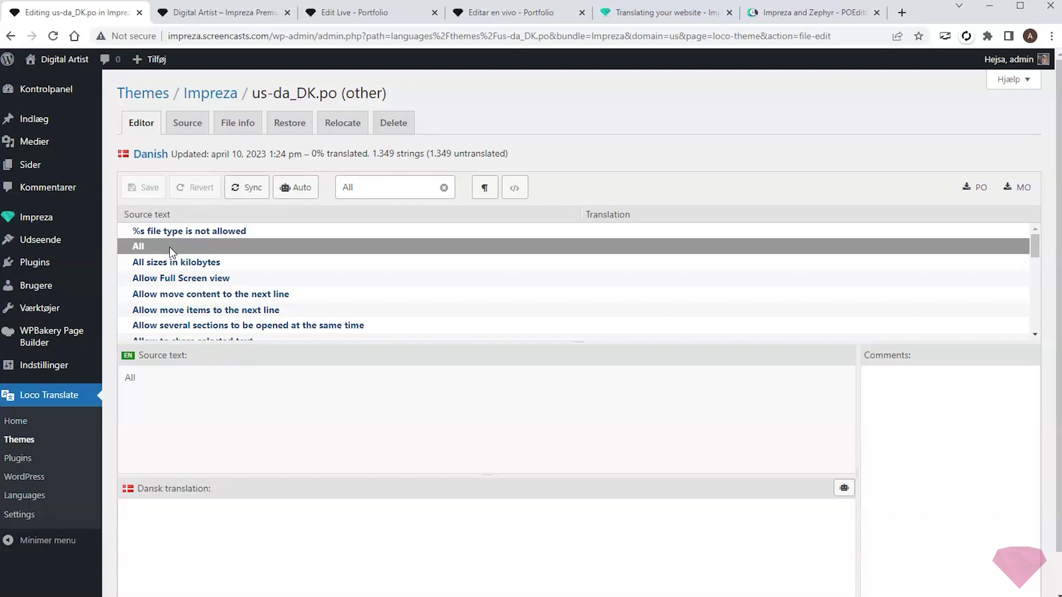
click(165, 522)
text(Alle)
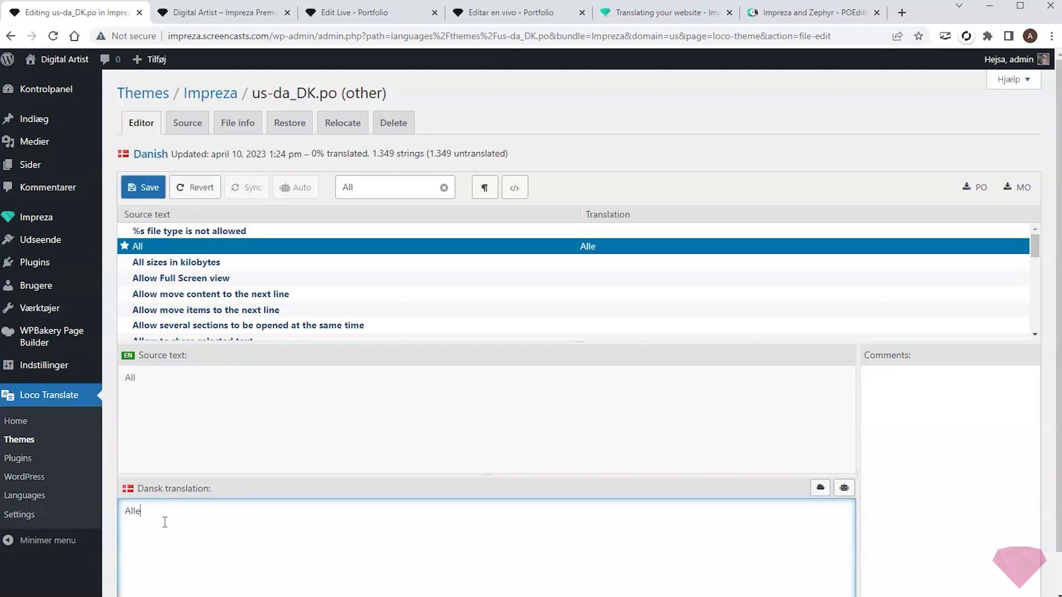
scroll(178, 514, down, 1)
click(142, 145)
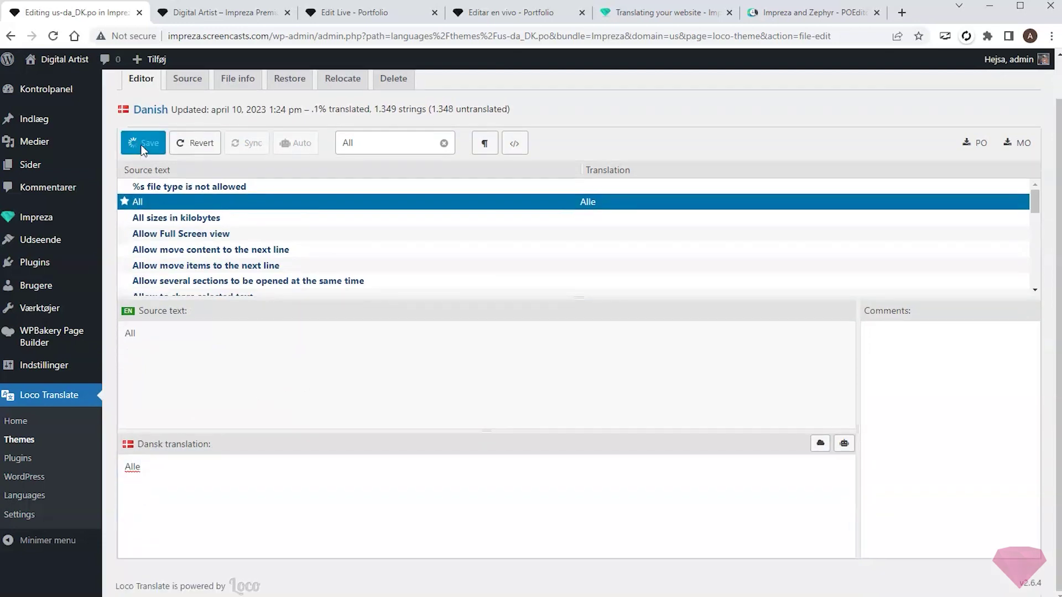
- Reload the Digital Artist site to confirm the gallery filter shows 'Alle', then return to Loco Translate
click(199, 13)
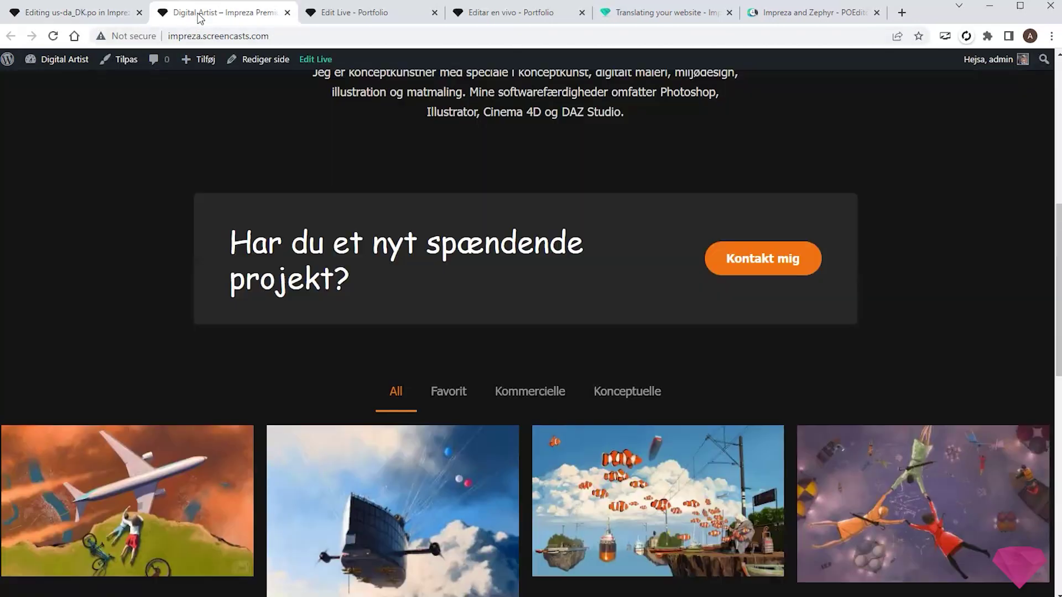
key(F5)
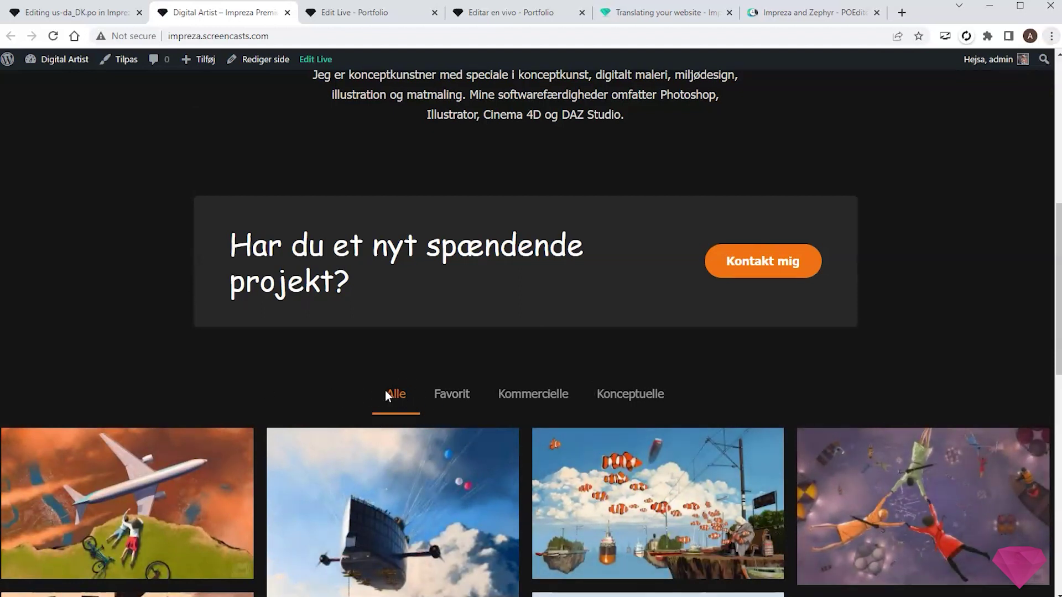
scroll(400, 392, up, 8)
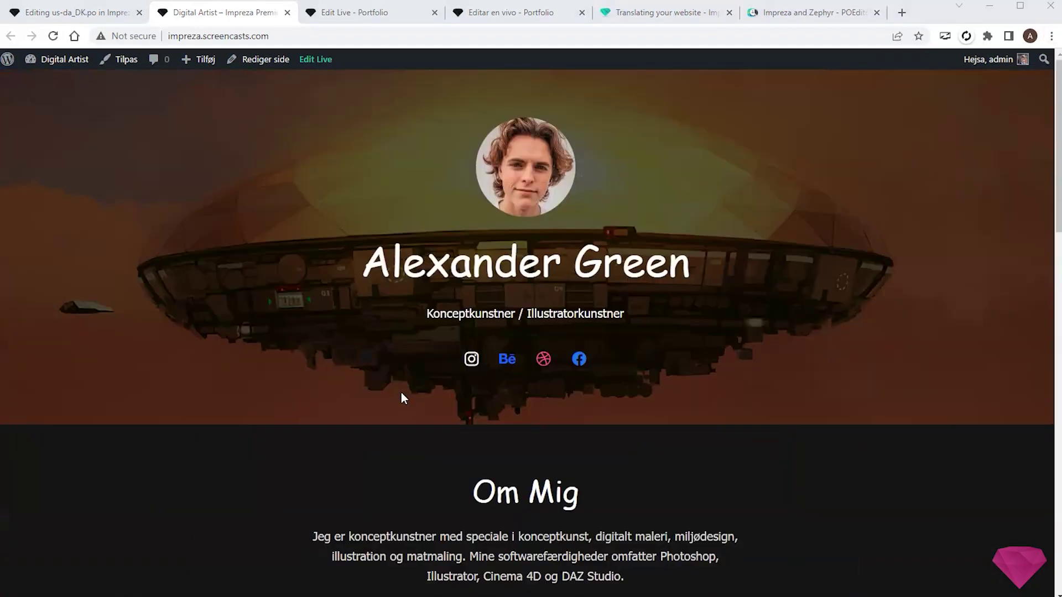
click(82, 15)
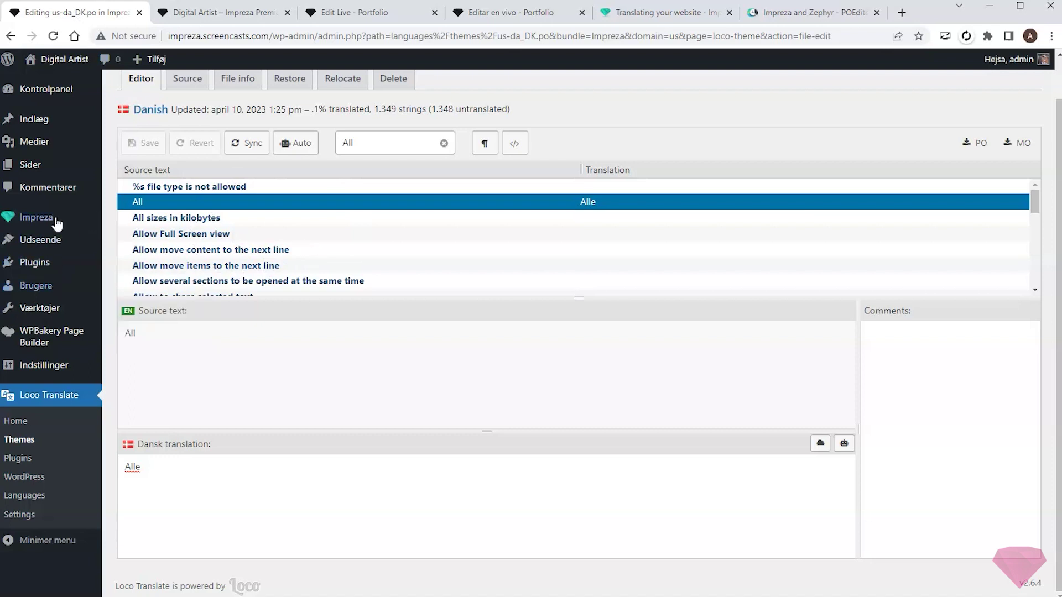
- Switch back to the Digital Artist portfolio homepage with its Danish texts
mouse_move(57, 220)
scroll(332, 177, up, 1)
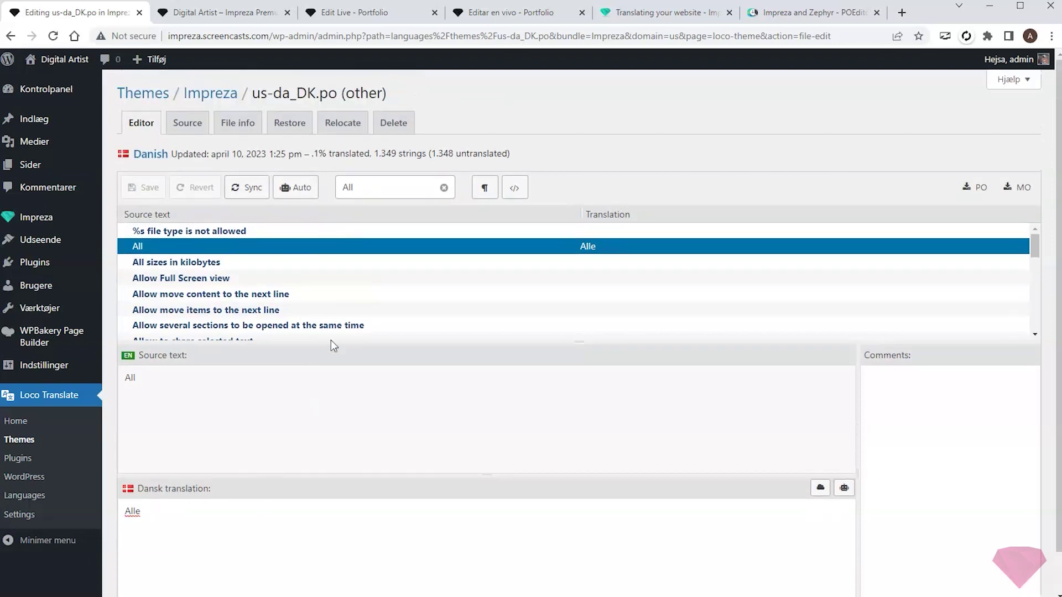
click(219, 12)
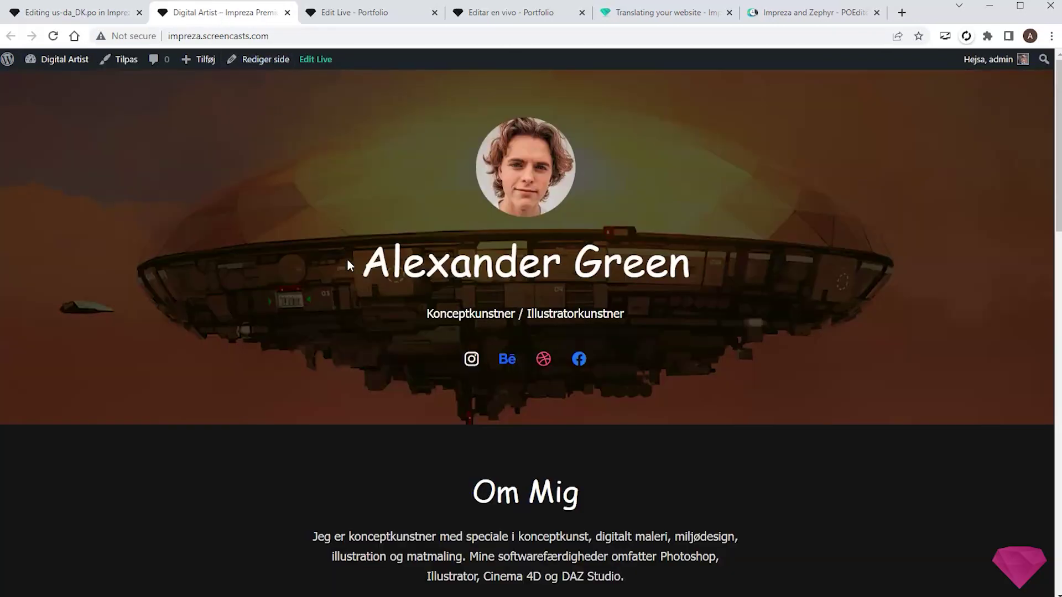